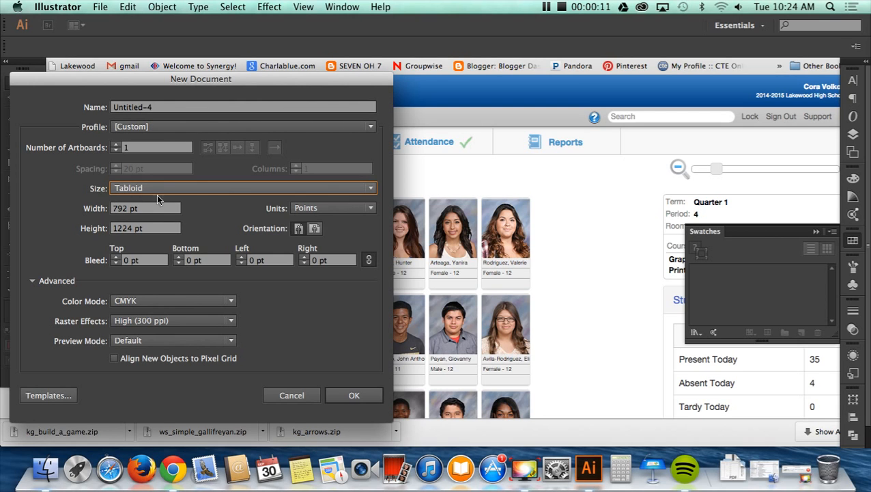
- Create a new Tabloid document with units in inches and show the grid on it
{"action": "left_click", "coordinate": [350, 210]}
{"action": "left_click", "coordinate": [352, 254]}
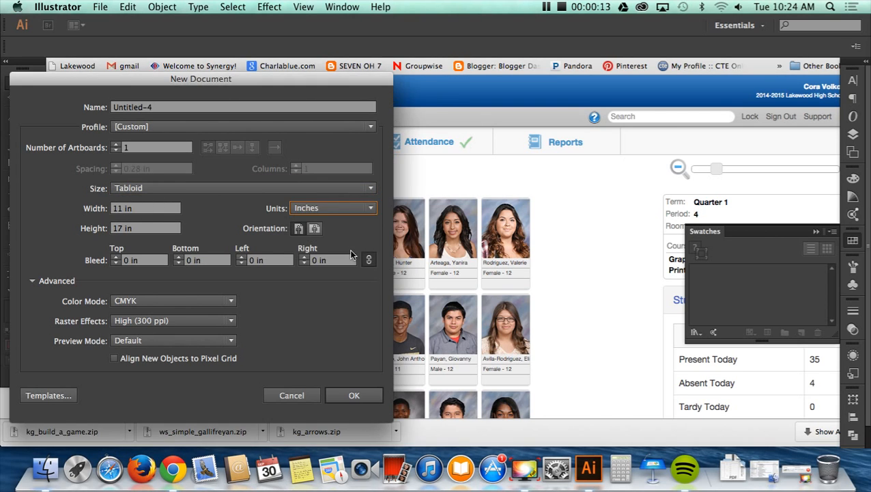
{"action": "left_click", "coordinate": [363, 396]}
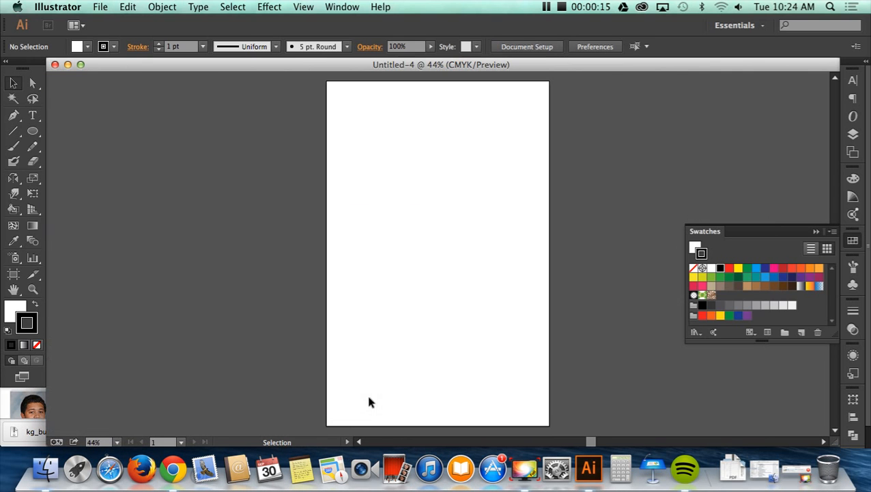
{"action": "left_click", "coordinate": [304, 8]}
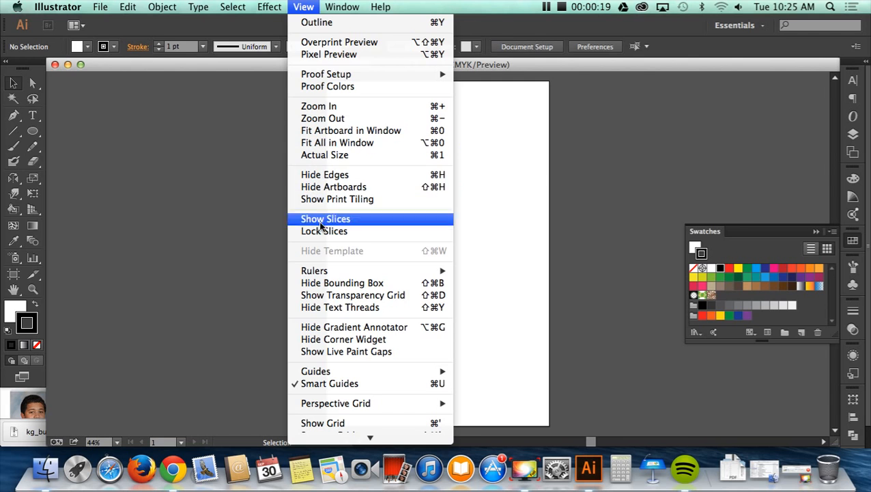
{"action": "left_click", "coordinate": [335, 423]}
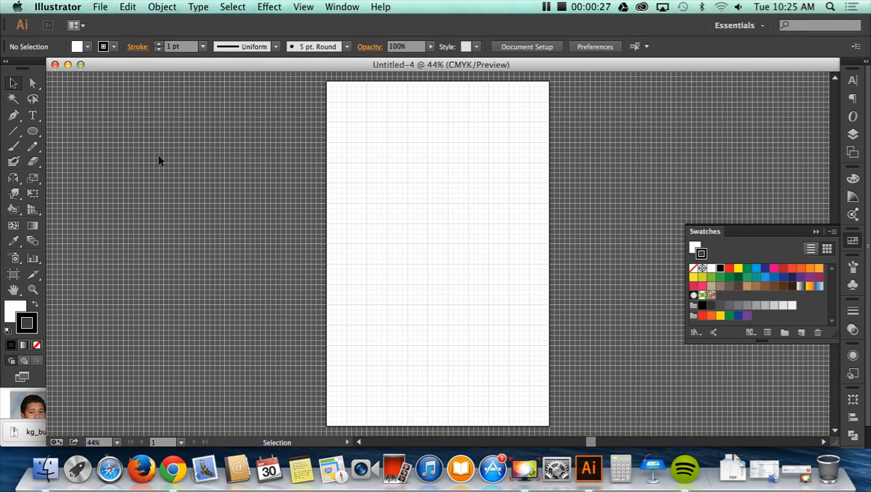
- Draw two stacked rectangles about 5 × 2.3 in and 5 × 1.9 in, plus a vertical one about 1.8 × 4.5 in beside them
{"action": "left_click", "coordinate": [32, 288]}
{"action": "left_click", "coordinate": [454, 237]}
{"action": "left_click", "coordinate": [466, 261]}
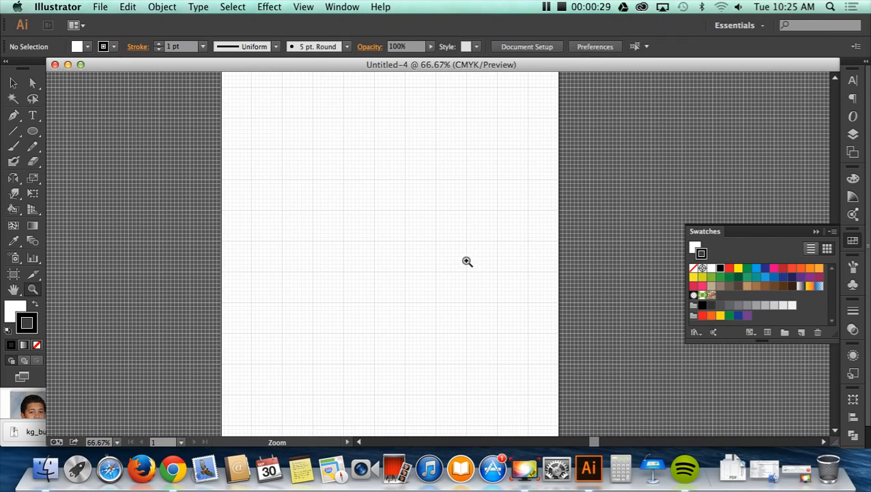
{"action": "scroll", "coordinate": [441, 246], "scroll_direction": "up", "scroll_amount": 3}
{"action": "left_click", "coordinate": [444, 260]}
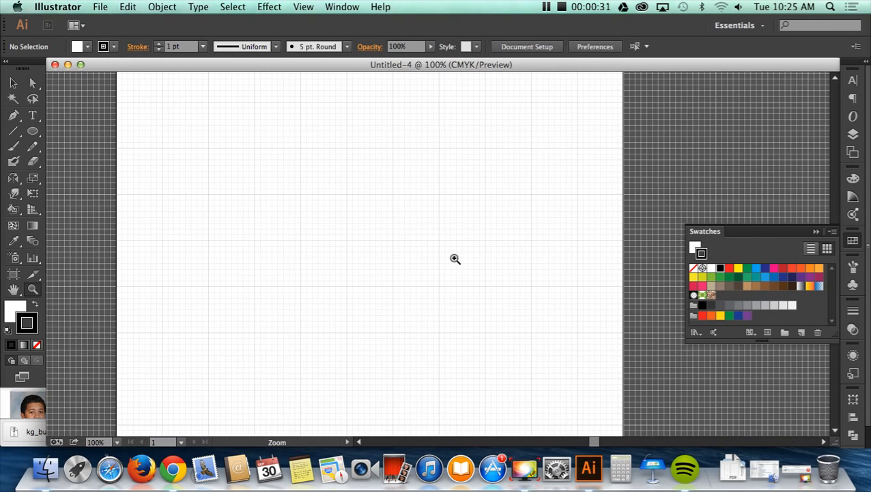
{"action": "scroll", "coordinate": [454, 258], "scroll_direction": "up", "scroll_amount": 3}
{"action": "scroll", "coordinate": [453, 259], "scroll_direction": "down", "scroll_amount": 2}
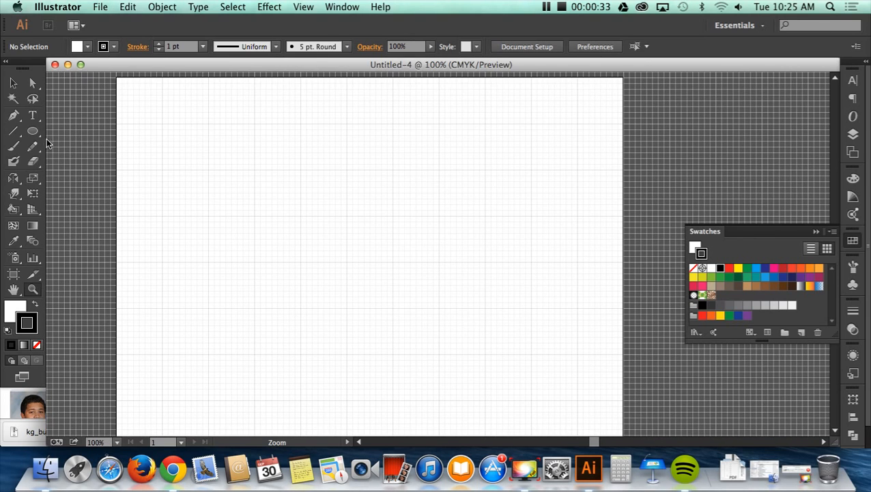
{"action": "left_click_drag", "start_coordinate": [32, 131], "coordinate": [86, 137]}
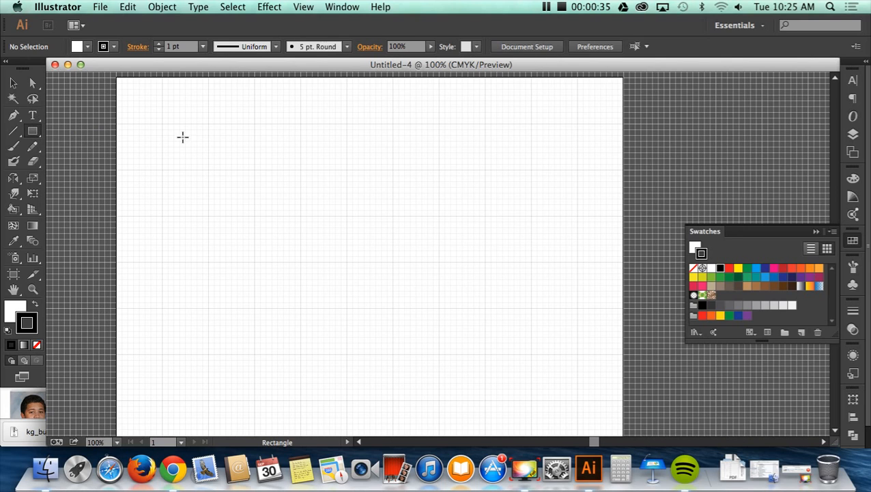
{"action": "left_click_drag", "start_coordinate": [215, 131], "coordinate": [445, 235]}
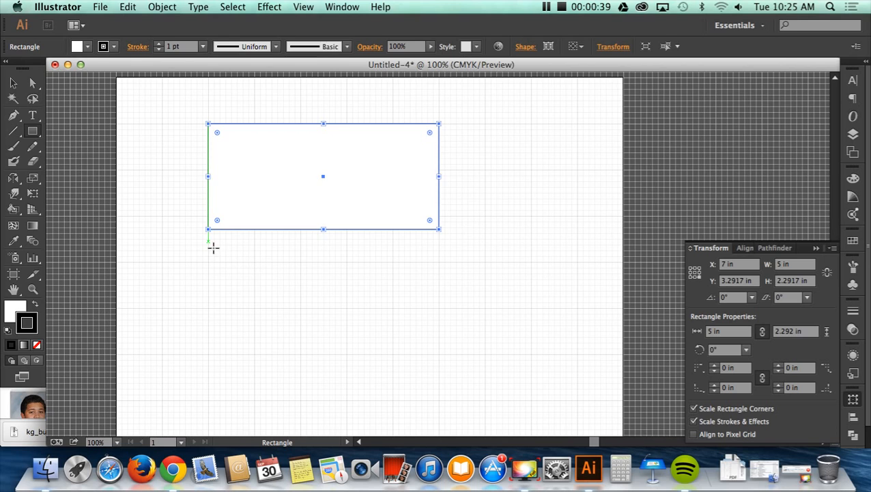
{"action": "left_click_drag", "start_coordinate": [213, 248], "coordinate": [444, 336]}
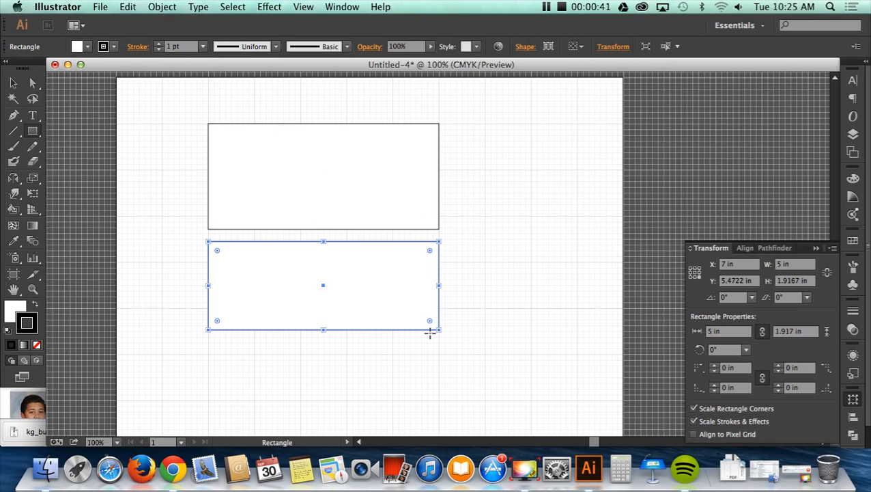
{"action": "left_click_drag", "start_coordinate": [450, 124], "coordinate": [532, 330]}
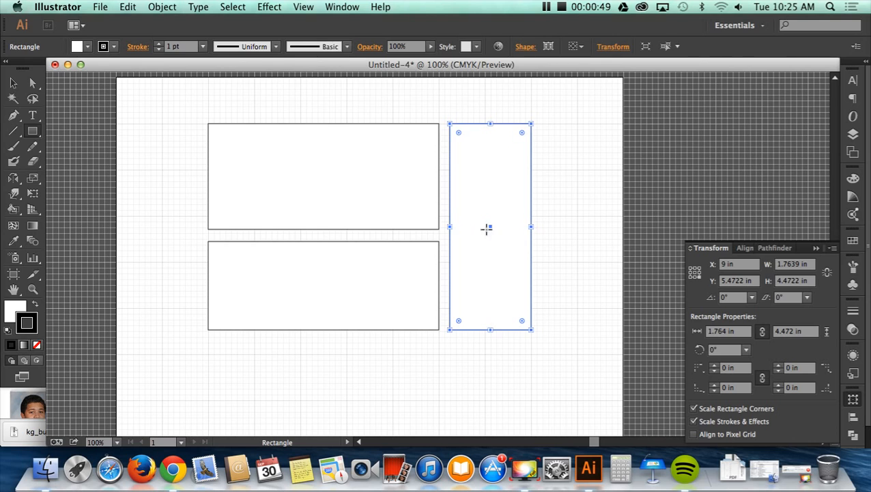
- Add a new layer above Layer 1 and make it the active layer
{"action": "left_click", "coordinate": [13, 83]}
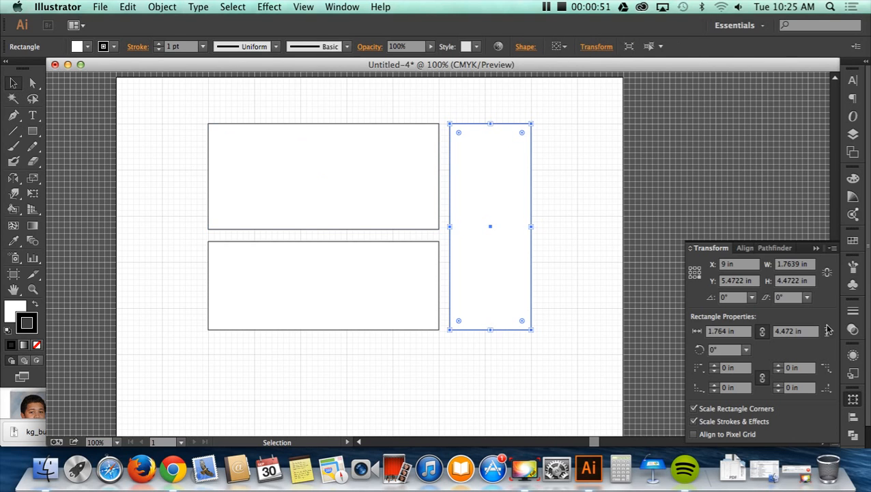
{"action": "left_click", "coordinate": [852, 435]}
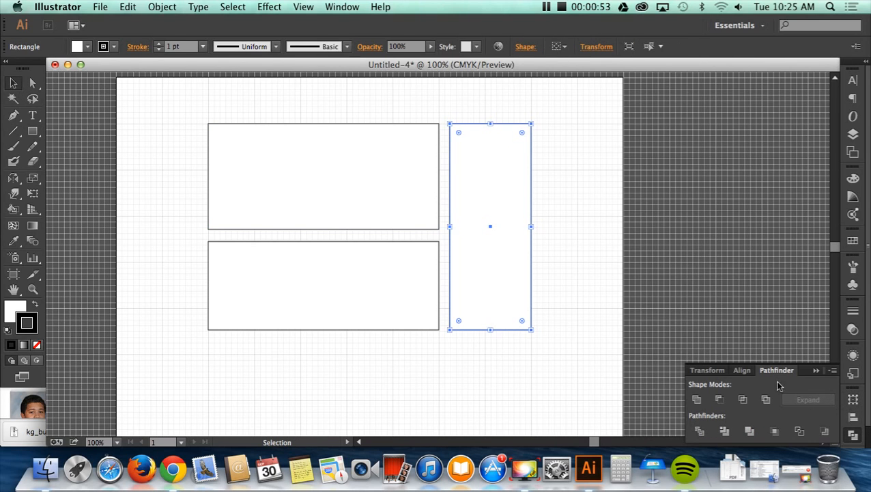
{"action": "left_click", "coordinate": [853, 374]}
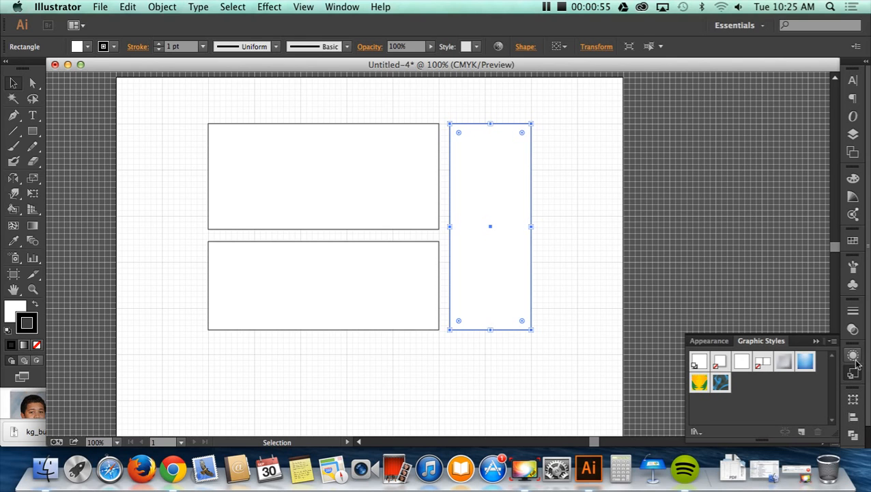
{"action": "left_click", "coordinate": [341, 7]}
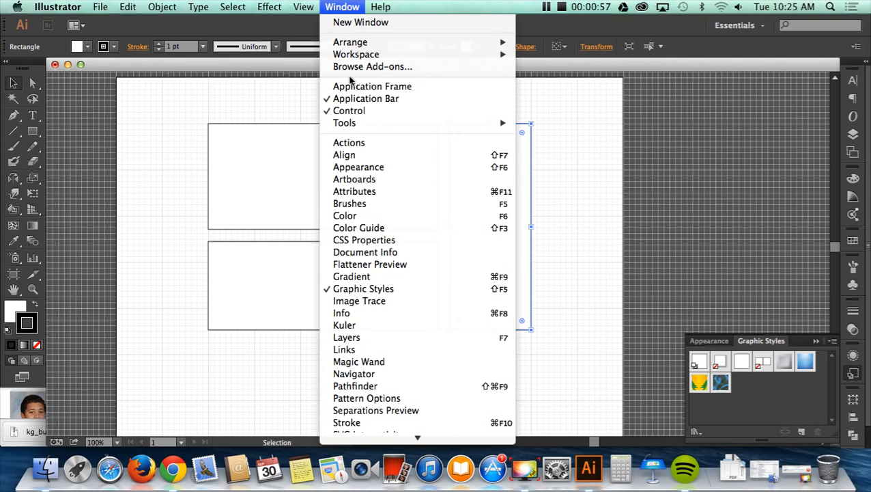
{"action": "left_click", "coordinate": [383, 338]}
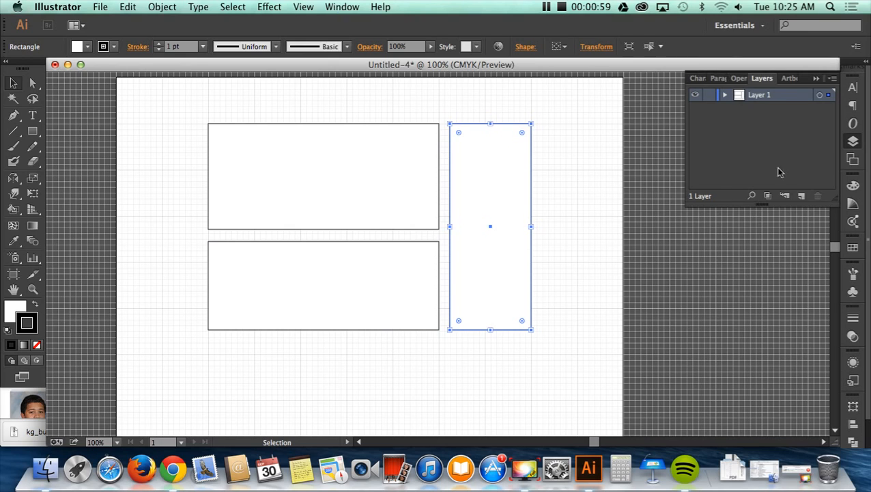
{"action": "left_click", "coordinate": [801, 195]}
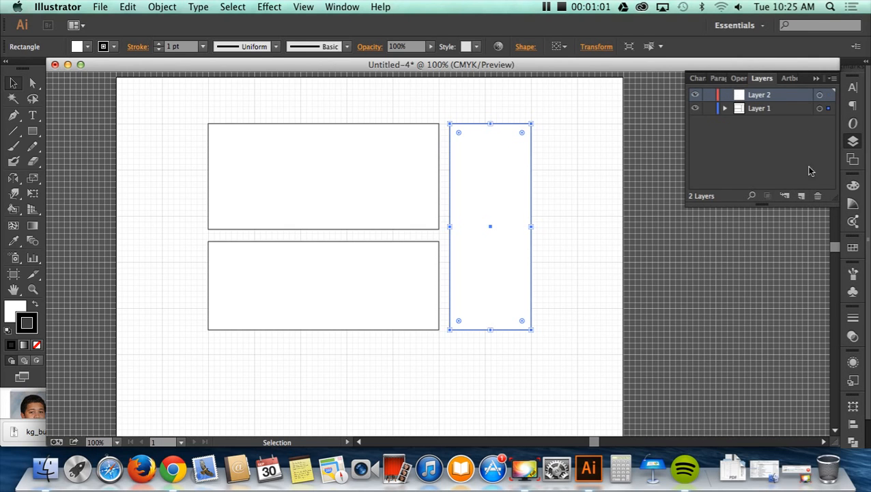
{"action": "left_click", "coordinate": [708, 137]}
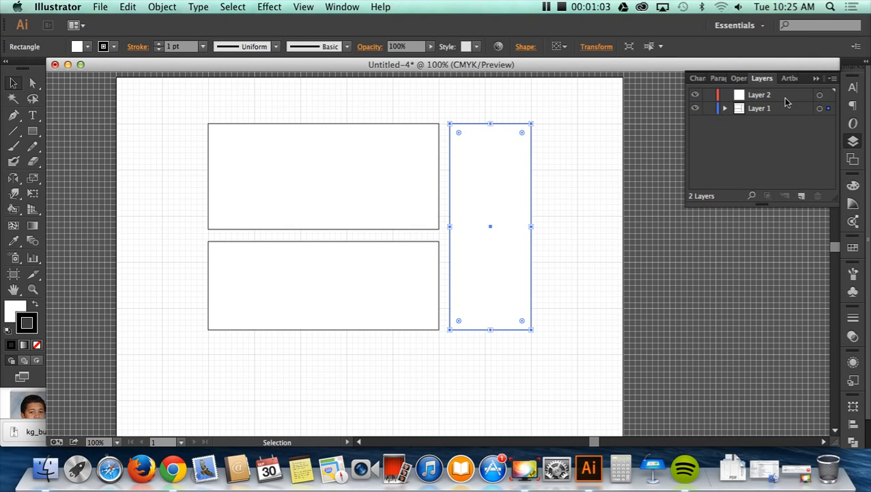
{"action": "left_click", "coordinate": [756, 97]}
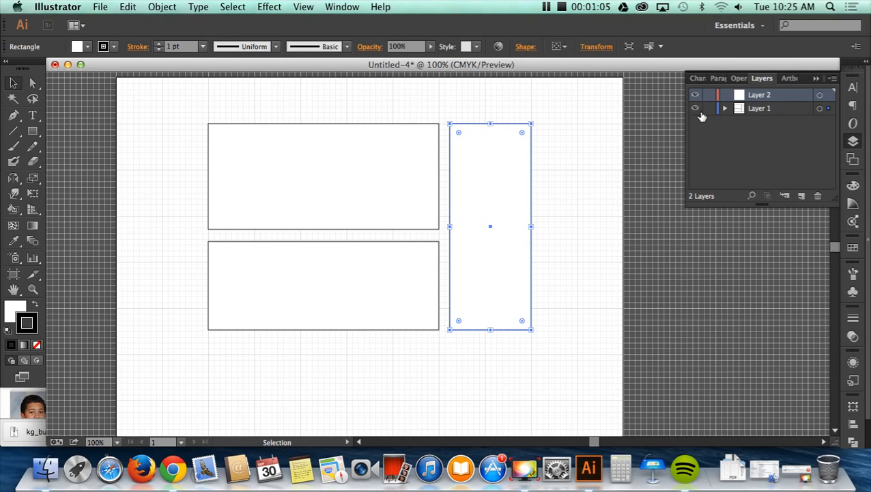
{"action": "left_click", "coordinate": [701, 114]}
{"action": "left_click", "coordinate": [700, 113]}
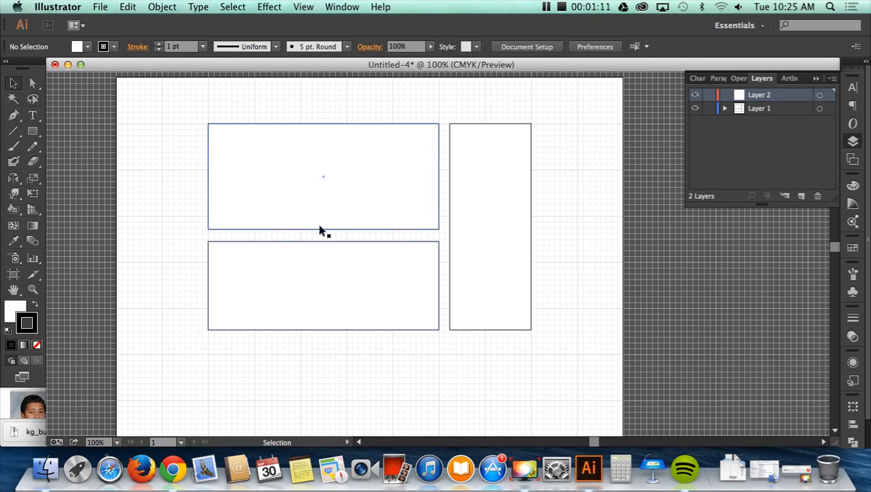
- Nudge the lower horizontal rectangle up slightly to narrow the gap below the upper one
{"action": "left_click", "coordinate": [420, 247]}
{"action": "key", "text": "Up"}
{"action": "key", "text": "Up"}
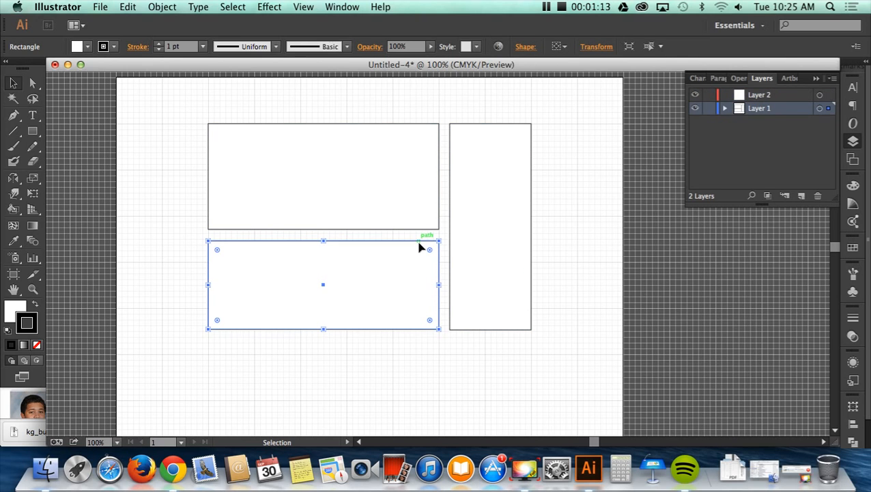
- Shorten the vertical rectangle so its bottom edge lines up with the lower rectangle, and nudge it slightly to the right
{"action": "left_click", "coordinate": [466, 332]}
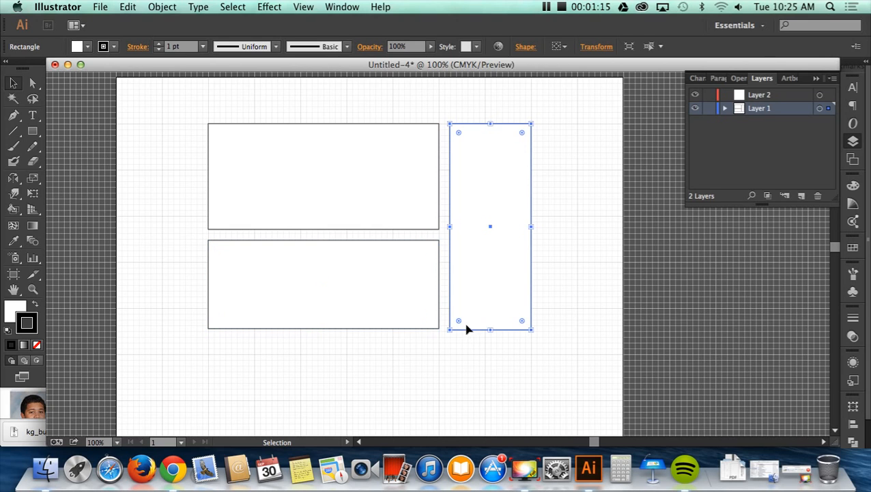
{"action": "left_click_drag", "start_coordinate": [496, 334], "coordinate": [496, 334]}
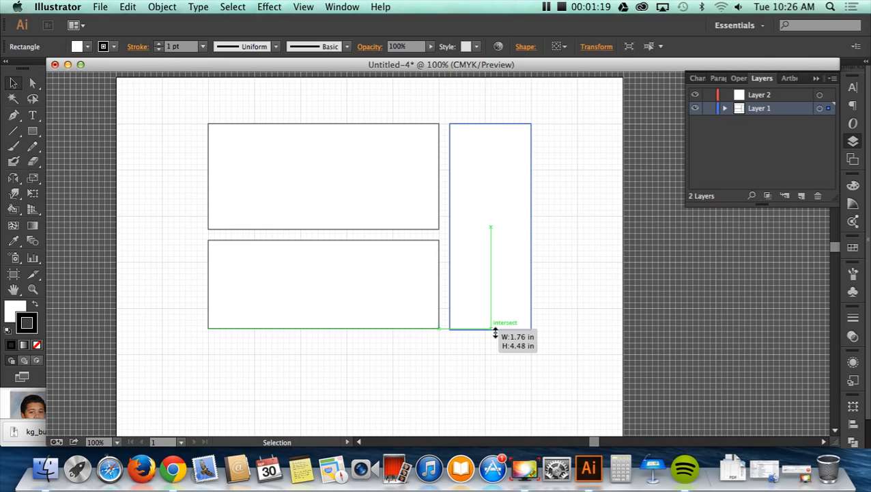
{"action": "left_click_drag", "start_coordinate": [496, 333], "coordinate": [493, 331]}
{"action": "left_click", "coordinate": [482, 361]}
{"action": "left_click", "coordinate": [469, 335]}
{"action": "left_click", "coordinate": [488, 351]}
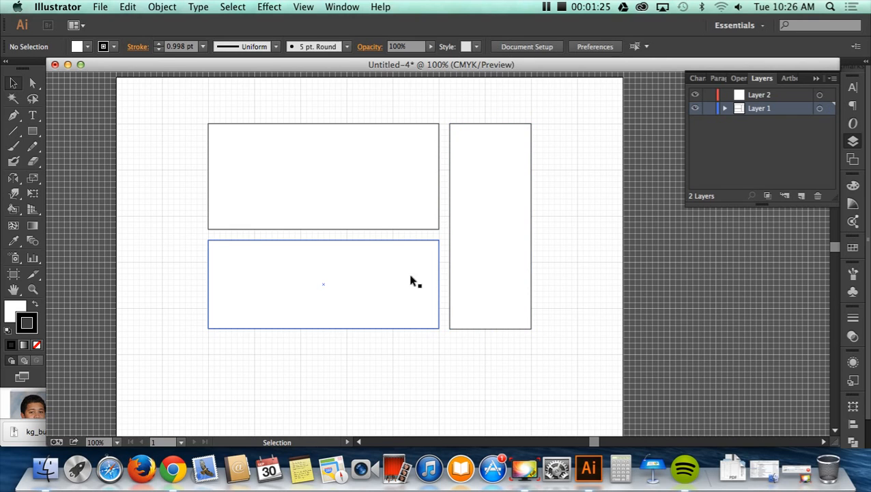
{"action": "left_click", "coordinate": [452, 250]}
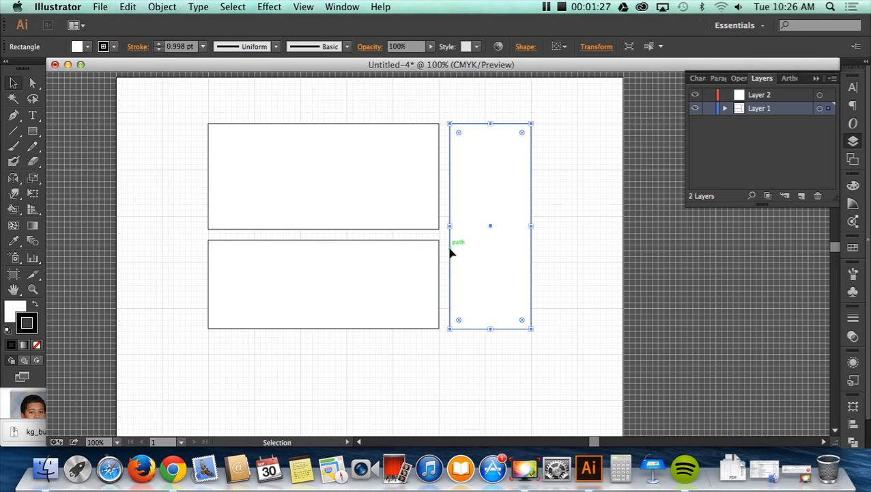
{"action": "left_click", "coordinate": [139, 127]}
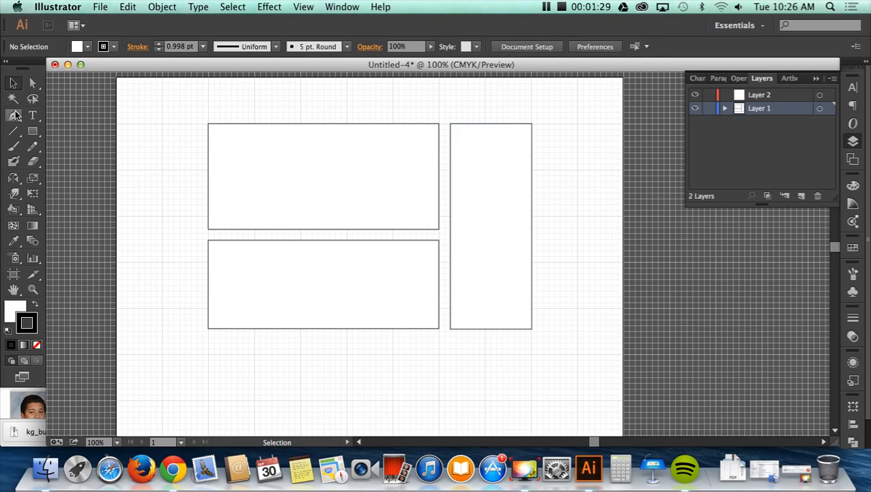
- Add the text WORK near the upper rectangle's top-left corner and scale it up to about 52 pt
{"action": "left_click", "coordinate": [32, 116]}
{"action": "left_click", "coordinate": [175, 114]}
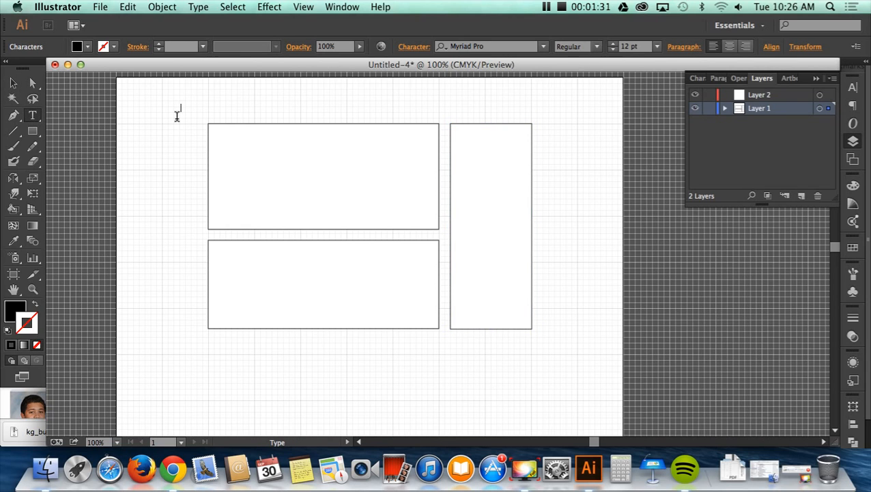
{"action": "left_click", "coordinate": [13, 83]}
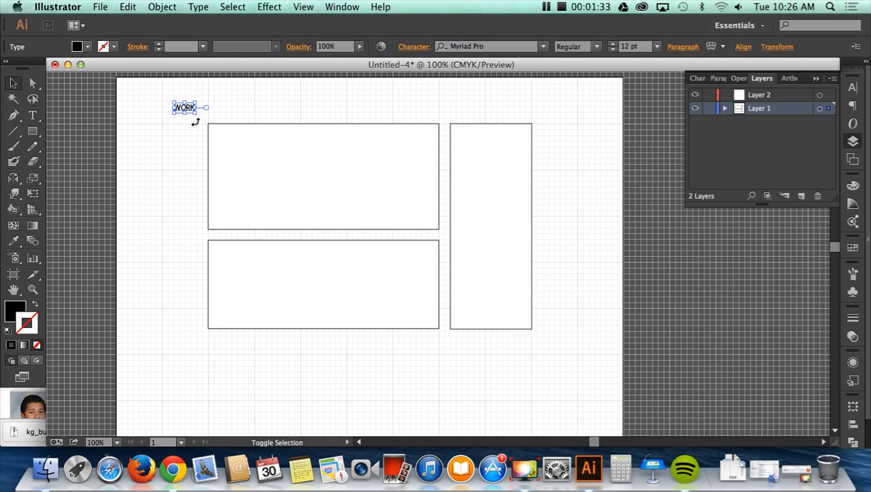
{"action": "left_click_drag", "start_coordinate": [198, 117], "coordinate": [263, 142]}
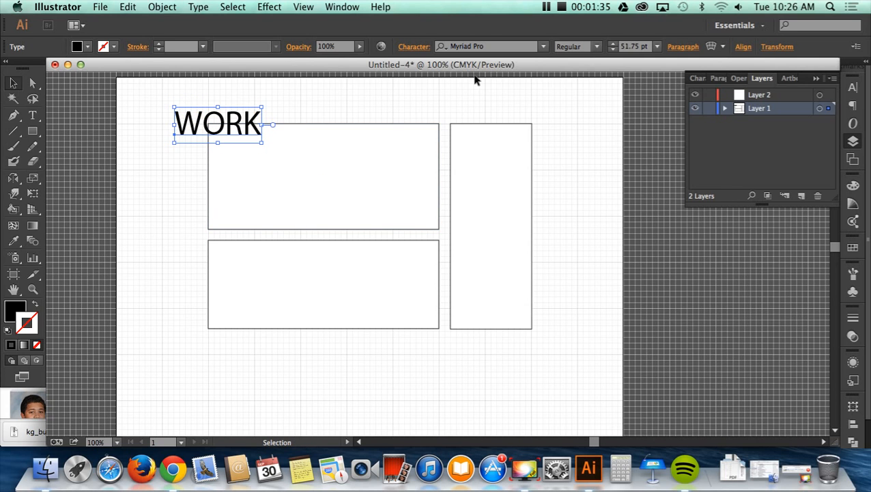
- Set the font of the WORK text to PatchFun
{"action": "left_click", "coordinate": [543, 46]}
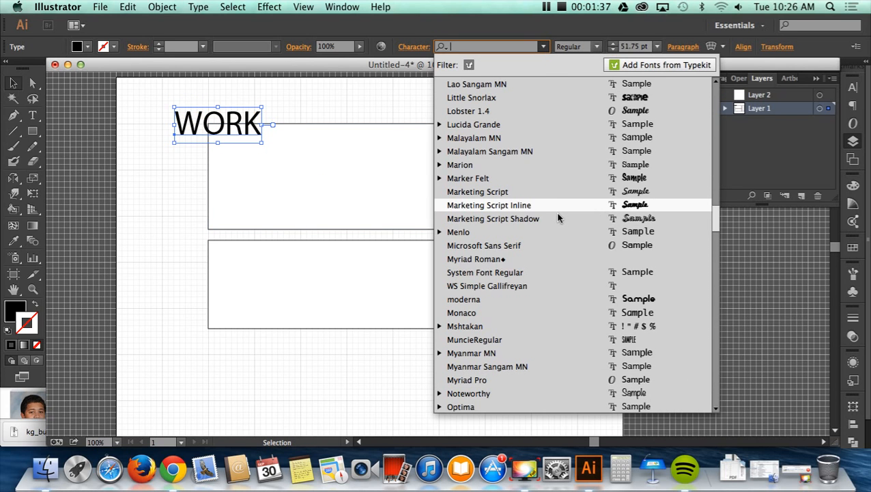
{"action": "scroll", "coordinate": [558, 217], "scroll_direction": "down", "scroll_amount": 10}
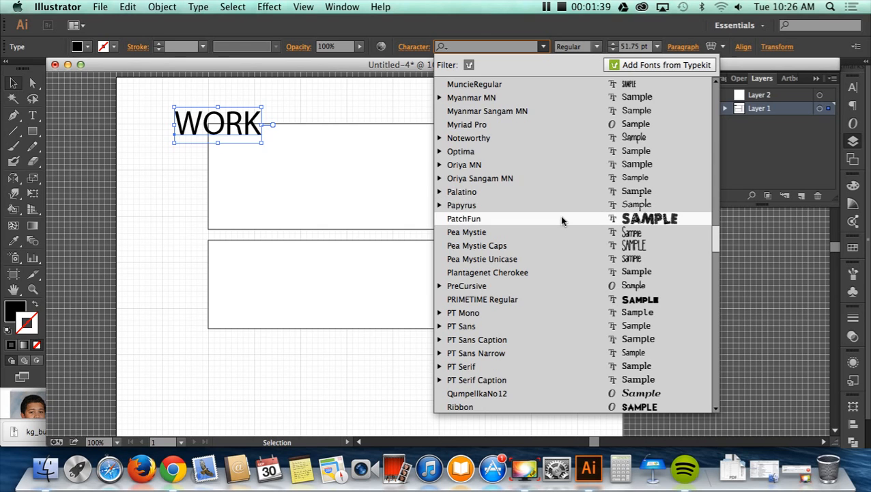
{"action": "left_click", "coordinate": [560, 218]}
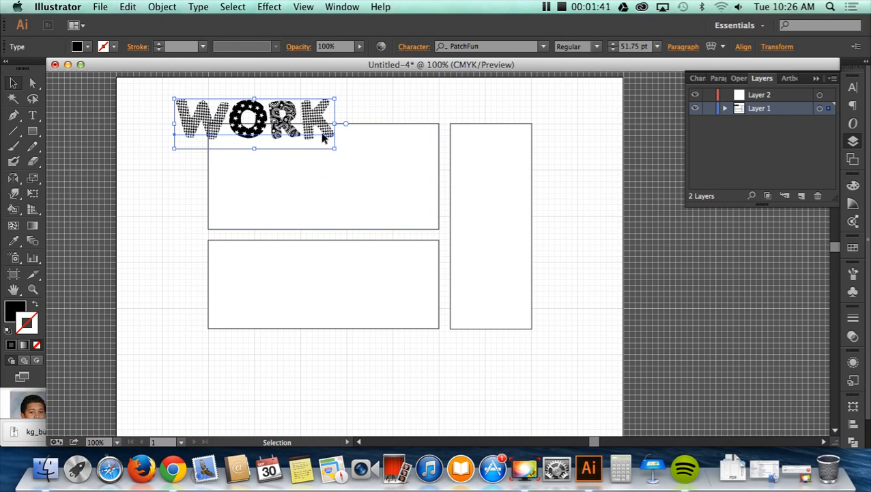
- Move the WORK text into the upper rectangle and scale it to about 76 pt to fit the rectangle's width
{"action": "left_click_drag", "start_coordinate": [321, 135], "coordinate": [445, 273]}
{"action": "left_click_drag", "start_coordinate": [356, 162], "coordinate": [356, 171]}
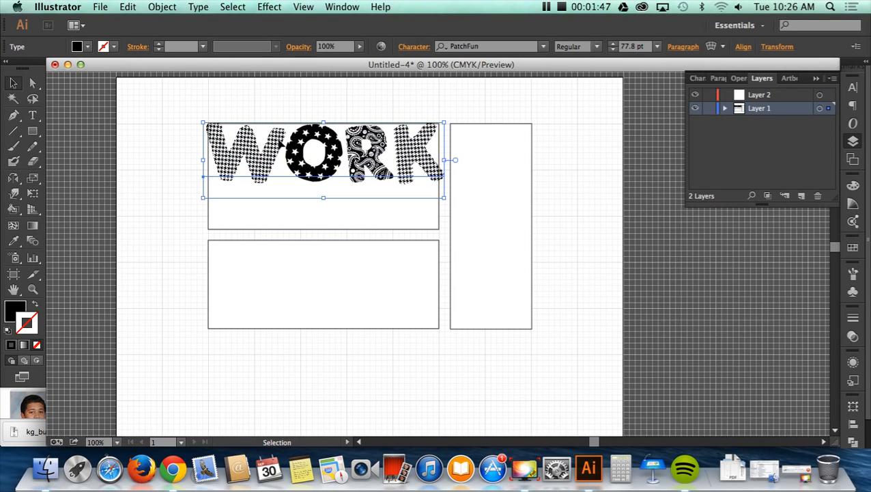
{"action": "left_click_drag", "start_coordinate": [448, 203], "coordinate": [435, 196]}
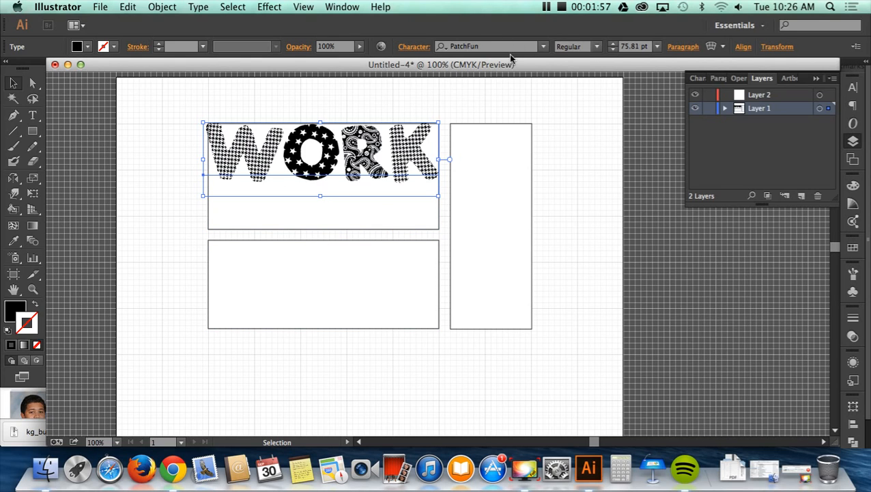
- Change the font of the WORK text to Pea Mystie Caps
{"action": "left_click", "coordinate": [543, 46]}
{"action": "left_click", "coordinate": [574, 248]}
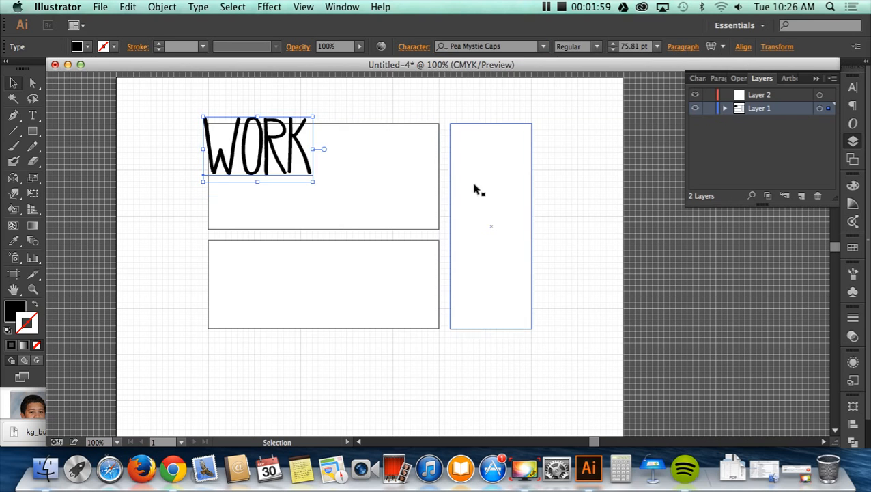
- Scale the WORK text to about 170 pt and tighten the spacing around its letter O
{"action": "left_click_drag", "start_coordinate": [314, 181], "coordinate": [489, 265]}
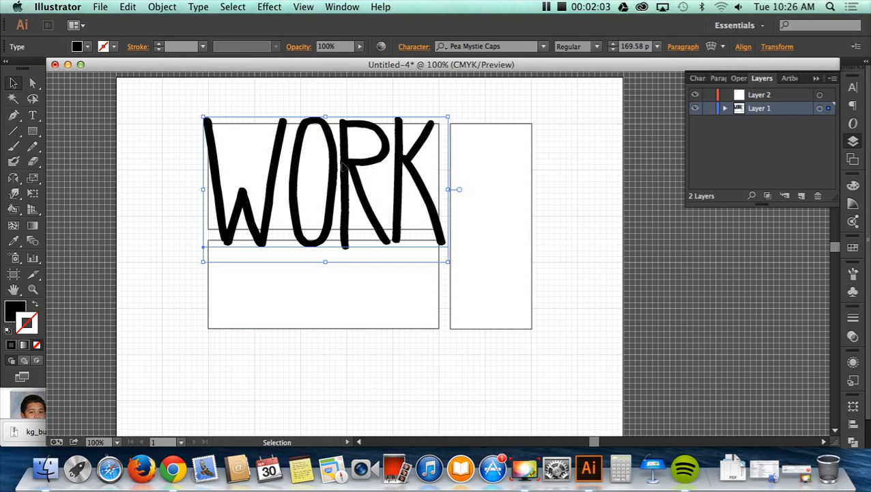
{"action": "double_click", "coordinate": [289, 171]}
{"action": "key", "text": "alt+Left"}
{"action": "key", "text": "alt+Left"}
{"action": "key", "text": "alt+Left"}
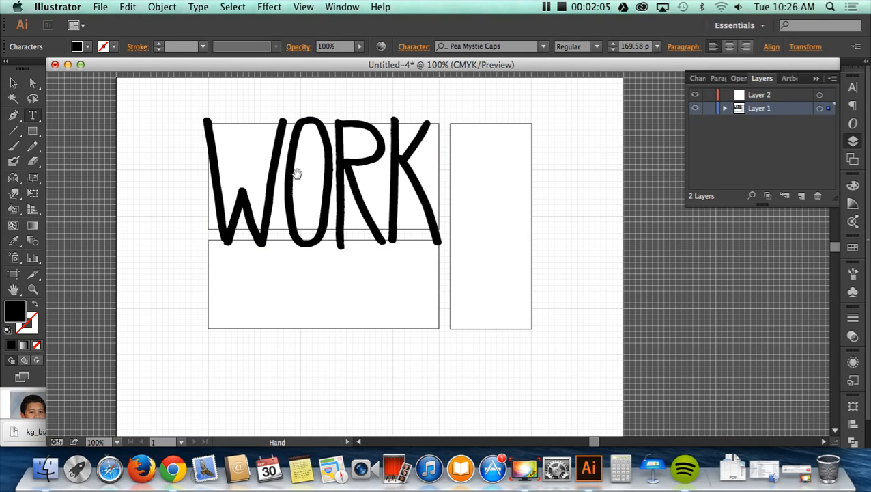
{"action": "left_click", "coordinate": [13, 82]}
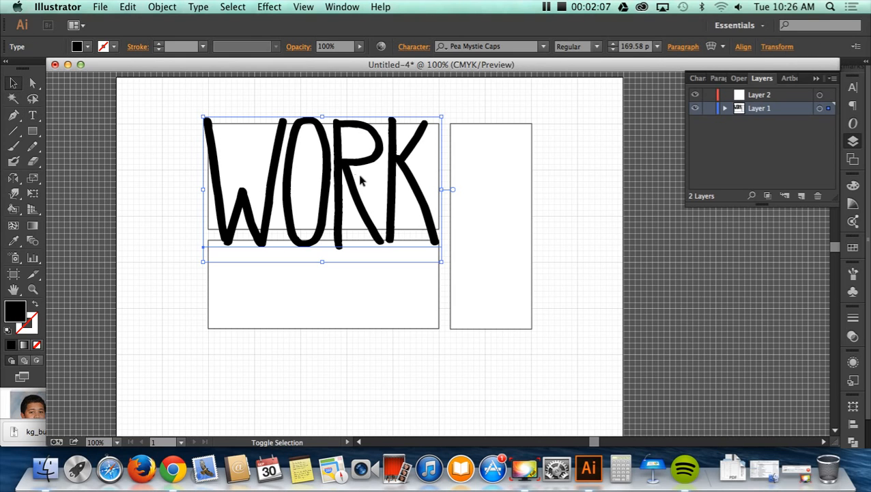
- Fit WORK to the upper rectangle's top-left corner and width at about 164 pt, and lower the second rectangle's top edge below it
{"action": "left_click_drag", "start_coordinate": [394, 192], "coordinate": [401, 198]}
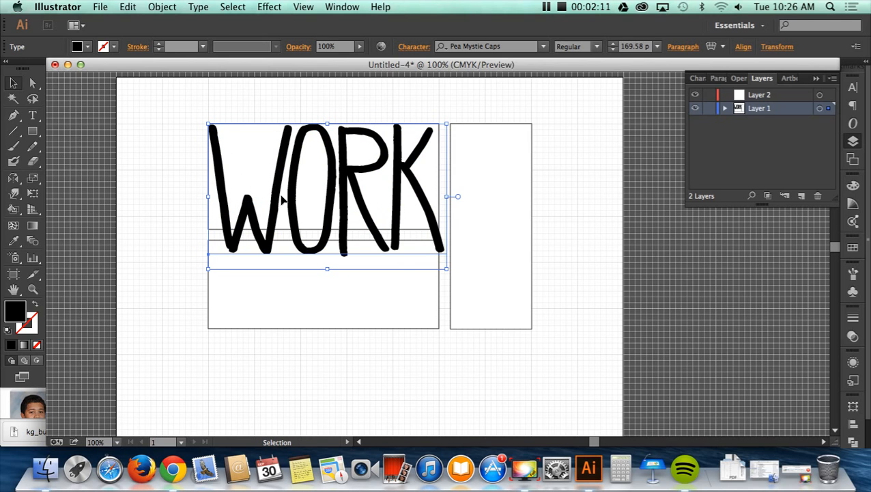
{"action": "left_click_drag", "start_coordinate": [448, 270], "coordinate": [443, 270]}
{"action": "left_click", "coordinate": [415, 286]}
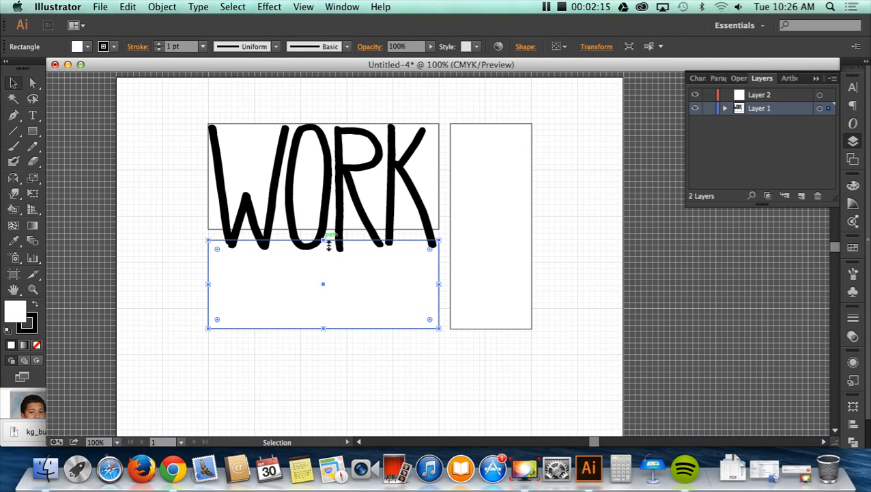
{"action": "left_click_drag", "start_coordinate": [329, 244], "coordinate": [326, 256]}
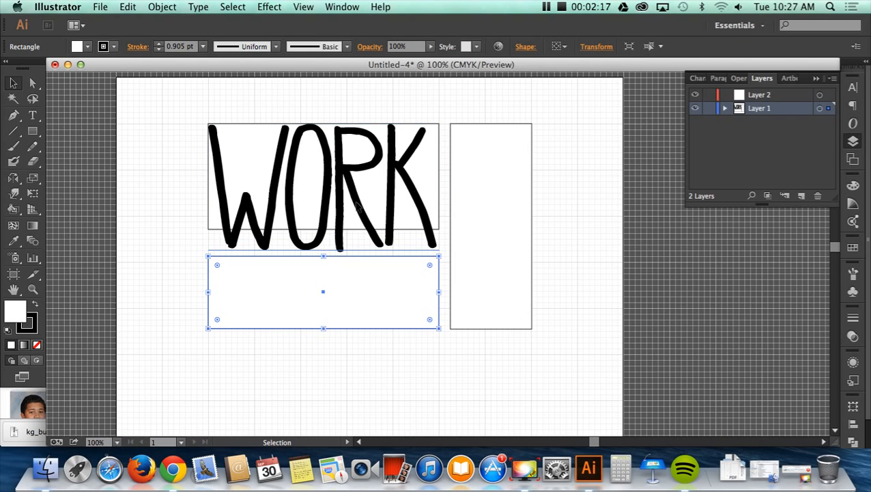
- Move the WORK text from Layer 1 to Layer 2 and lock Layer 1
{"action": "left_click", "coordinate": [357, 205]}
{"action": "left_click", "coordinate": [808, 99]}
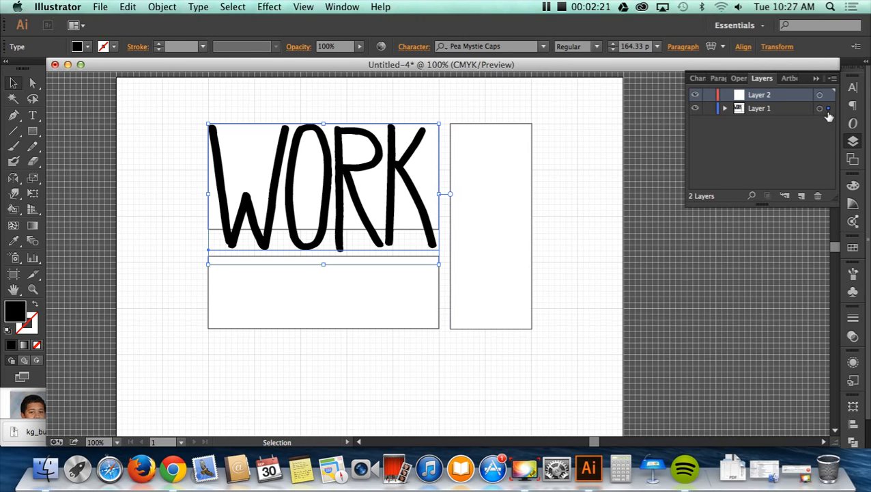
{"action": "left_click_drag", "start_coordinate": [831, 108], "coordinate": [829, 95]}
{"action": "left_click", "coordinate": [710, 109]}
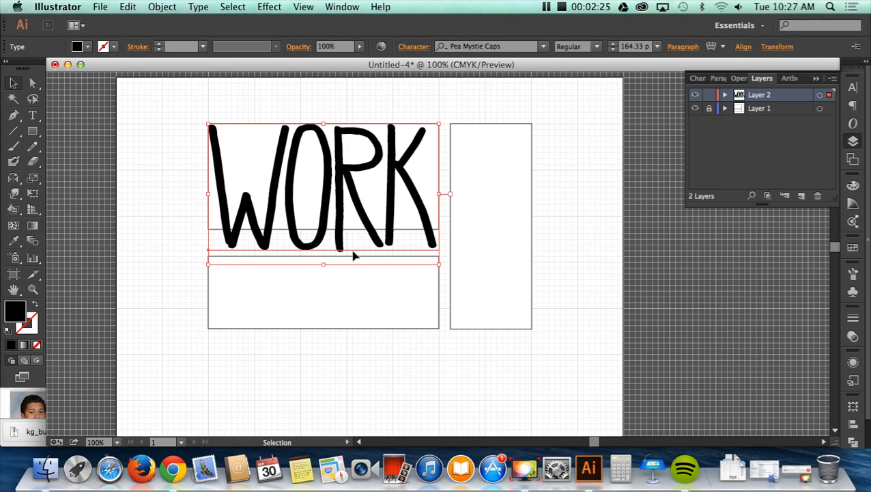
- Add the text HARD and scale it to about 62 pt inside the lower rectangle
{"action": "left_click", "coordinate": [363, 301]}
{"action": "key", "text": "t"}
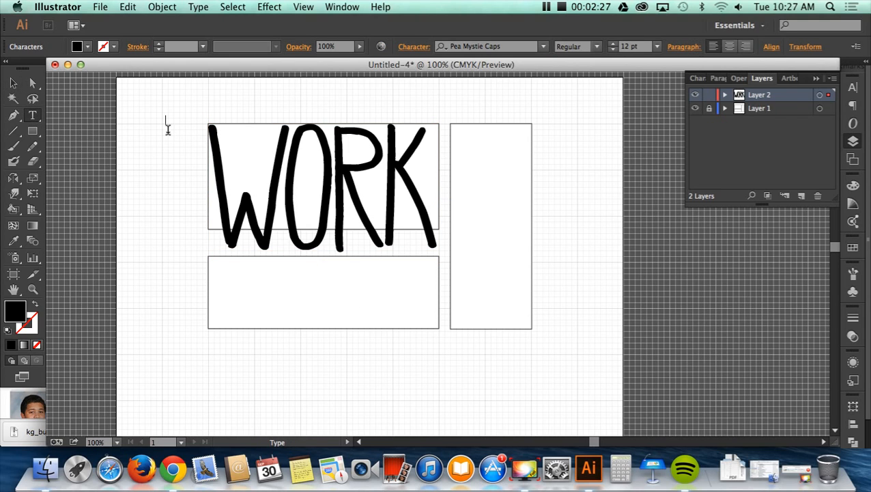
{"action": "key", "text": "Escape"}
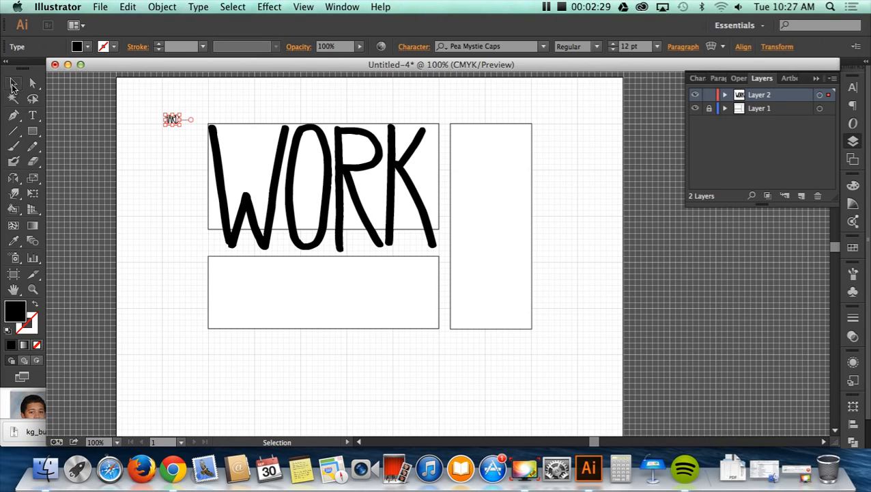
{"action": "left_click_drag", "start_coordinate": [183, 126], "coordinate": [244, 282]}
- Try the MuncieRegular font on HARD and enlarge the text to about 278 pt
{"action": "left_click", "coordinate": [543, 47]}
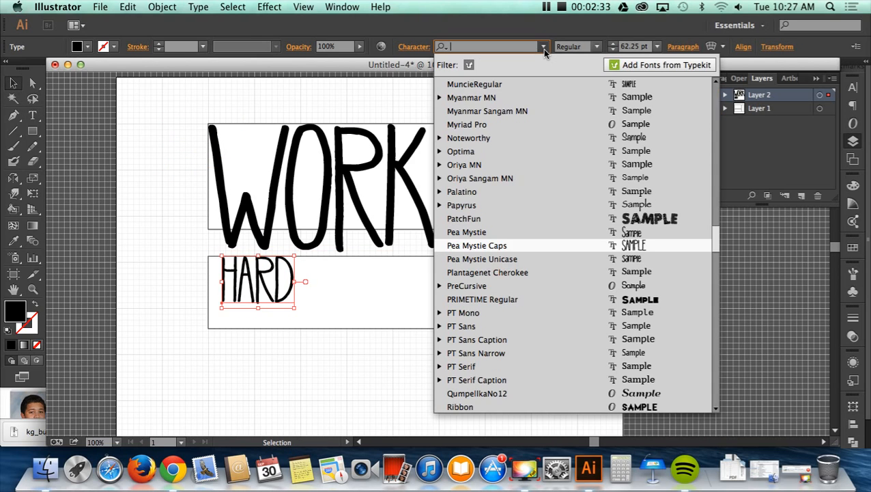
{"action": "left_click", "coordinate": [546, 85]}
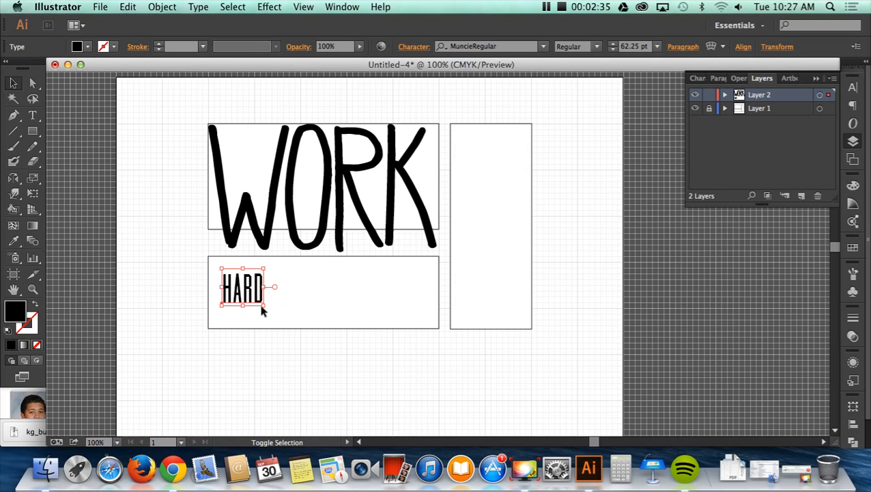
{"action": "left_click_drag", "start_coordinate": [268, 310], "coordinate": [597, 426]}
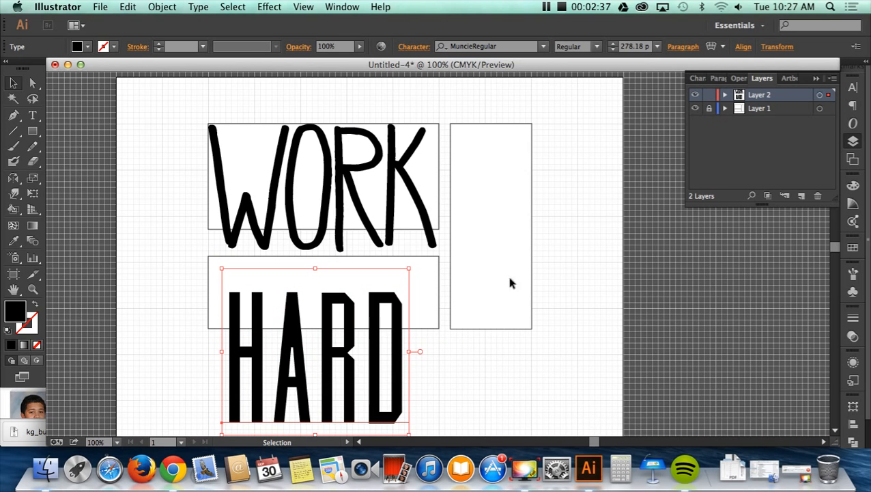
- Try the Pea Mystie Unicase font on HARD, moving it up over the lower rectangle and scaling it to about 238 pt
{"action": "left_click", "coordinate": [544, 48]}
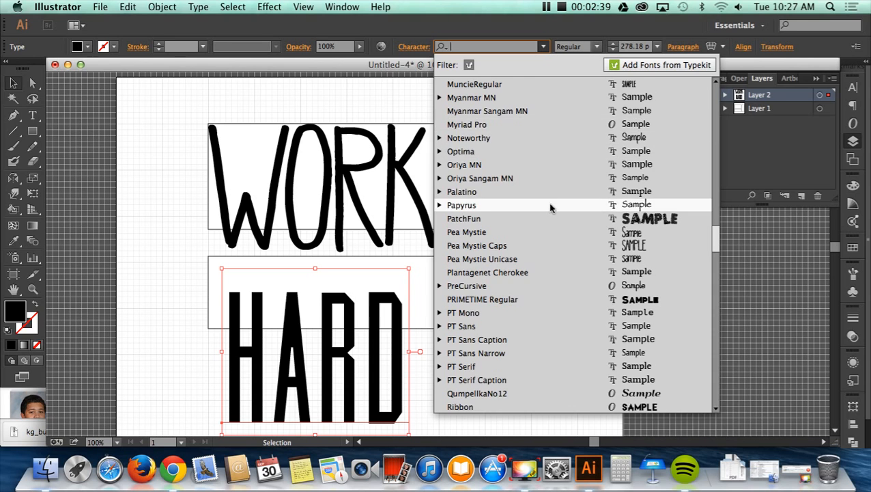
{"action": "scroll", "coordinate": [547, 202], "scroll_direction": "down", "scroll_amount": 1}
{"action": "left_click", "coordinate": [552, 247]}
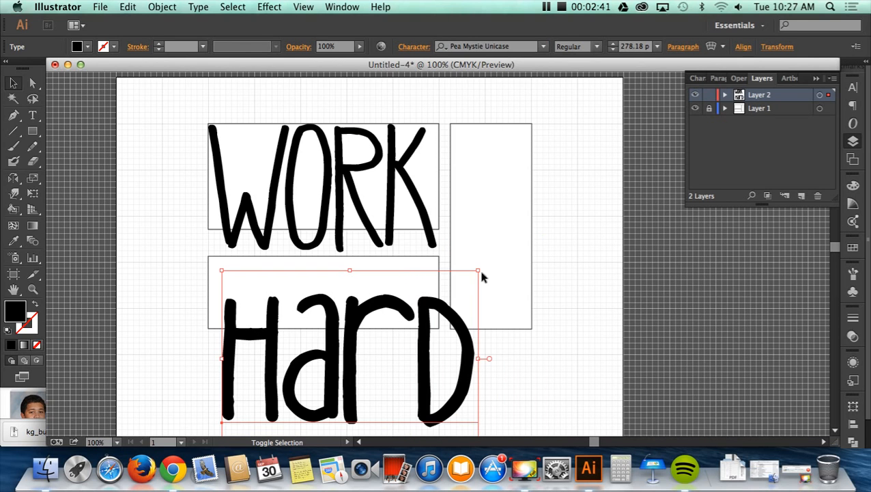
{"action": "left_click_drag", "start_coordinate": [479, 277], "coordinate": [414, 305]}
{"action": "left_click_drag", "start_coordinate": [387, 334], "coordinate": [388, 263]}
{"action": "left_click_drag", "start_coordinate": [412, 366], "coordinate": [441, 385]}
- Browse the font list and try KG Ways to Say Goodbye on the HARD text
{"action": "left_click", "coordinate": [544, 47]}
{"action": "scroll", "coordinate": [541, 123], "scroll_direction": "down", "scroll_amount": 15}
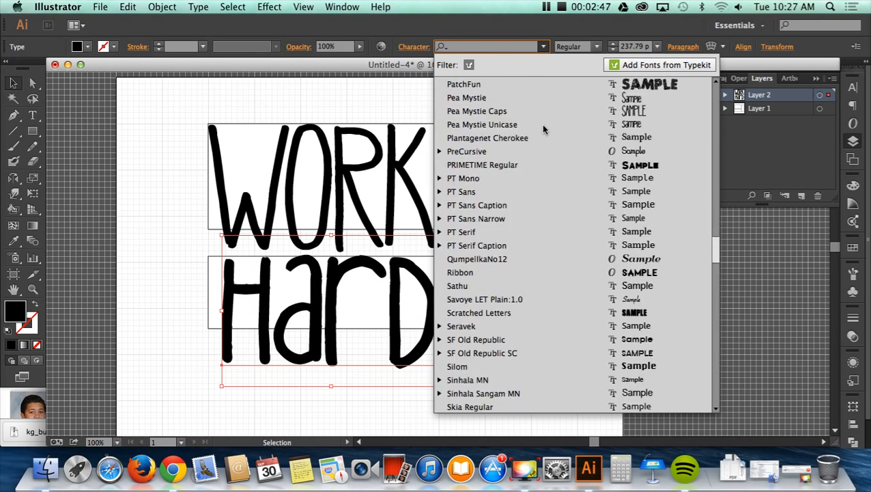
{"action": "scroll", "coordinate": [541, 124], "scroll_direction": "up", "scroll_amount": 20}
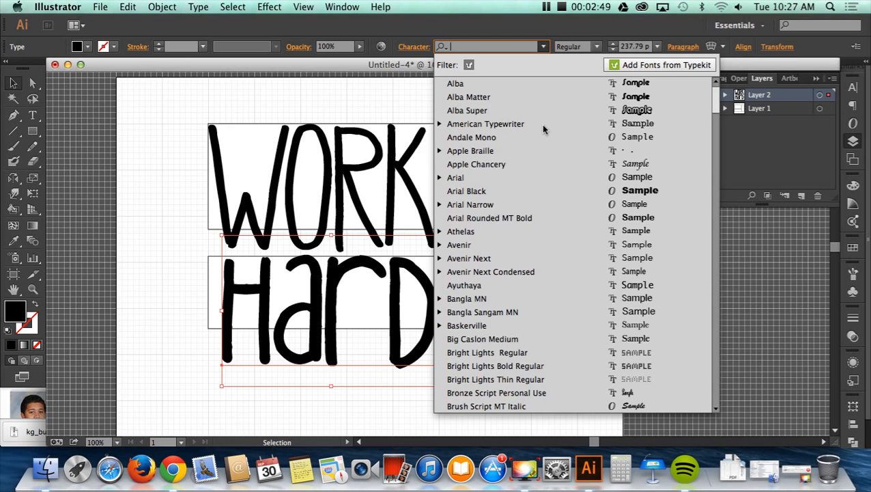
{"action": "scroll", "coordinate": [542, 123], "scroll_direction": "down", "scroll_amount": 1}
{"action": "scroll", "coordinate": [544, 129], "scroll_direction": "down", "scroll_amount": 5}
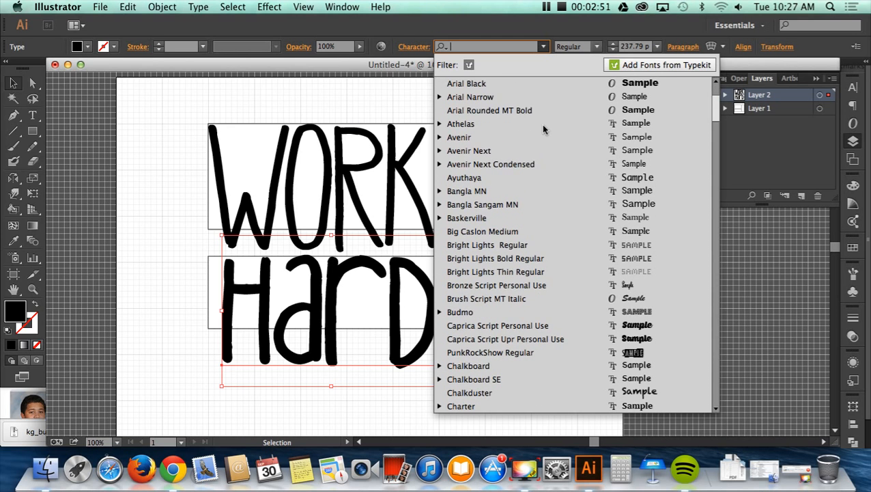
{"action": "scroll", "coordinate": [544, 129], "scroll_direction": "down", "scroll_amount": 4}
{"action": "scroll", "coordinate": [544, 129], "scroll_direction": "down", "scroll_amount": 2}
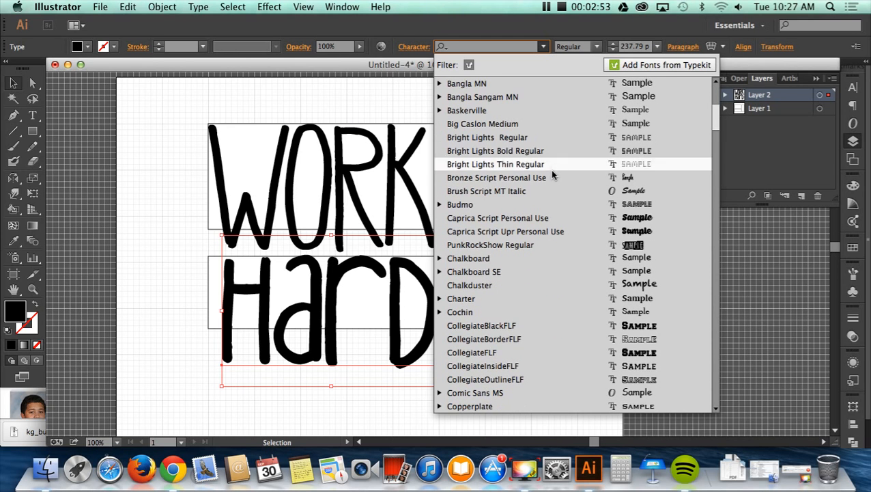
{"action": "scroll", "coordinate": [550, 198], "scroll_direction": "down", "scroll_amount": 15}
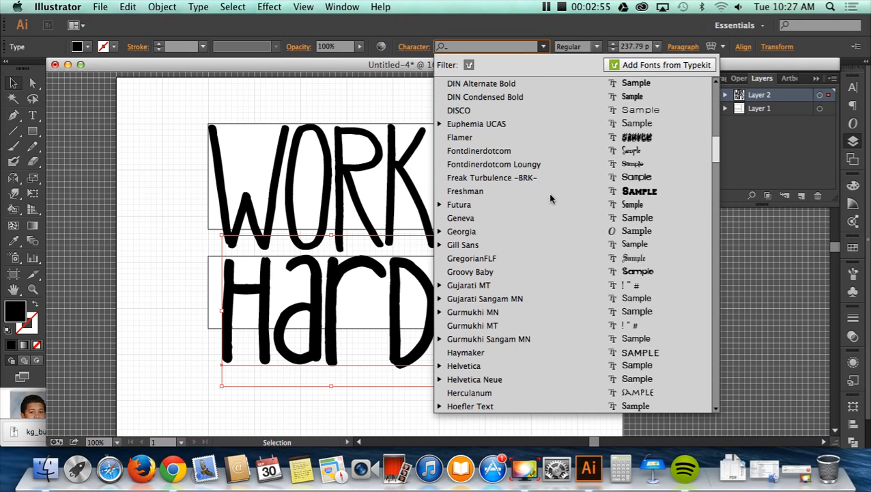
{"action": "scroll", "coordinate": [551, 198], "scroll_direction": "down", "scroll_amount": 8}
{"action": "scroll", "coordinate": [551, 198], "scroll_direction": "down", "scroll_amount": 1}
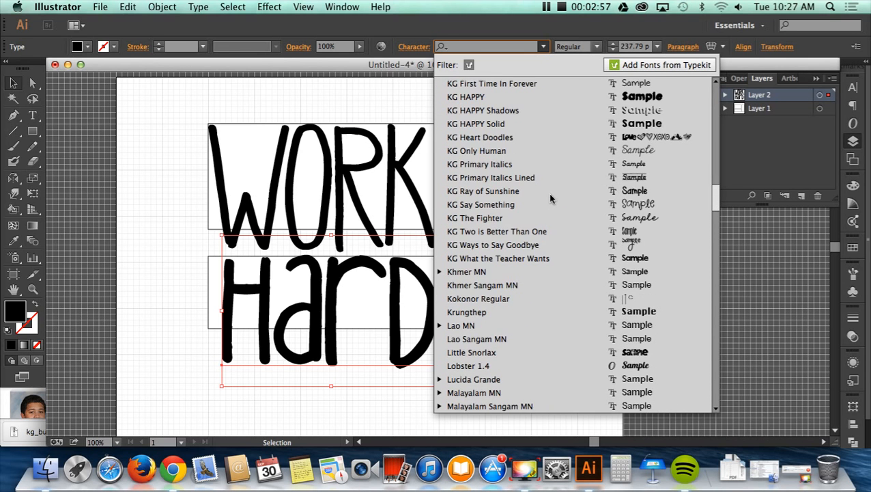
{"action": "left_click", "coordinate": [570, 244]}
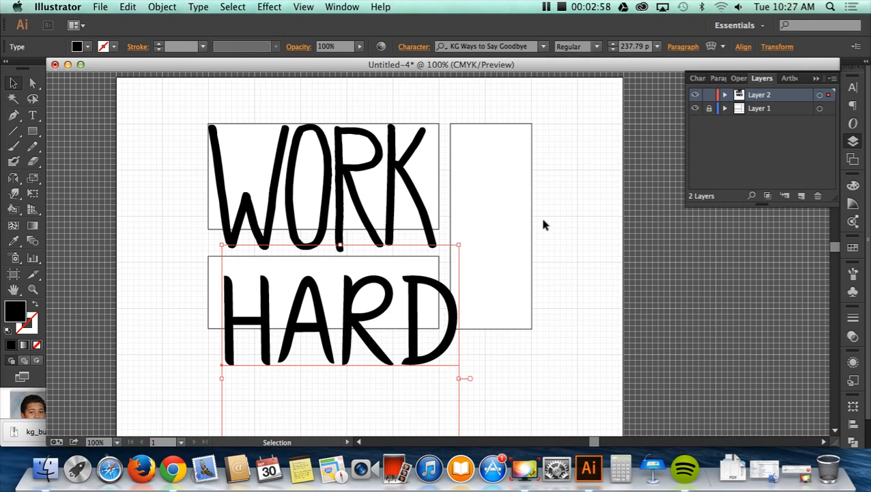
- Retype the word as Hard with lowercase letters and move it up over the lower rectangle
{"action": "double_click", "coordinate": [344, 311]}
{"action": "left_click_drag", "start_coordinate": [294, 314], "coordinate": [463, 336]}
{"action": "type", "text": "ard"}
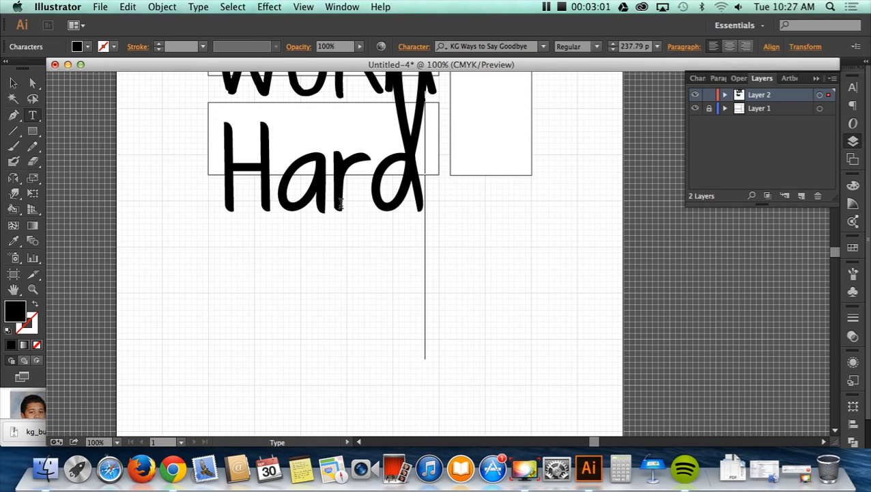
{"action": "left_click", "coordinate": [13, 83]}
{"action": "scroll", "coordinate": [285, 244], "scroll_direction": "up", "scroll_amount": 5}
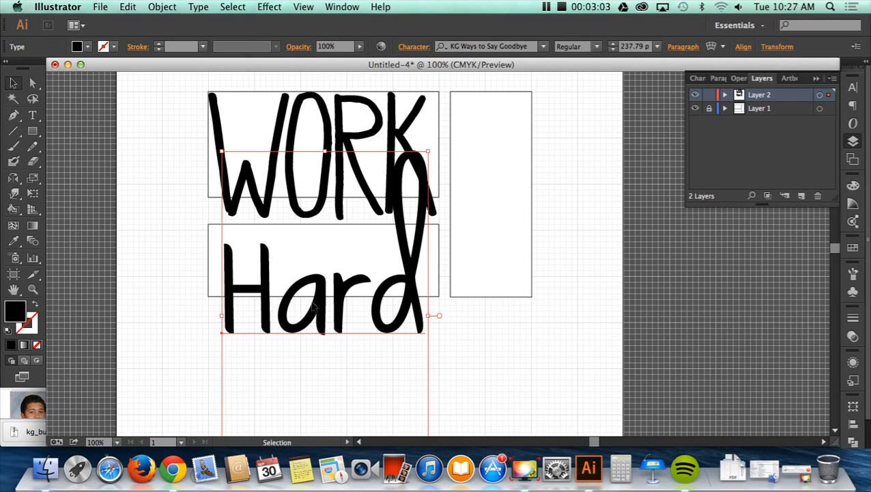
{"action": "left_click_drag", "start_coordinate": [298, 310], "coordinate": [298, 279]}
- Set the Hard text in KG What the Teacher Wants and scale it down to about 124 pt
{"action": "left_click", "coordinate": [543, 46]}
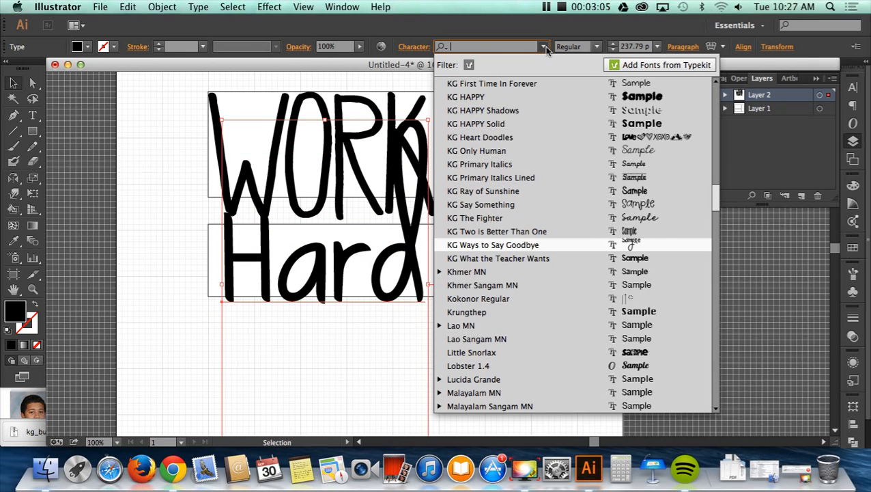
{"action": "left_click", "coordinate": [536, 258]}
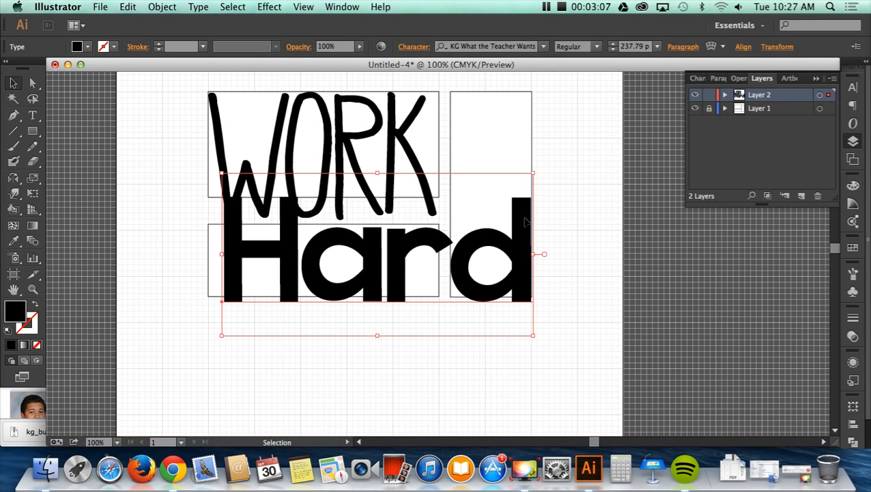
{"action": "left_click_drag", "start_coordinate": [534, 173], "coordinate": [384, 251]}
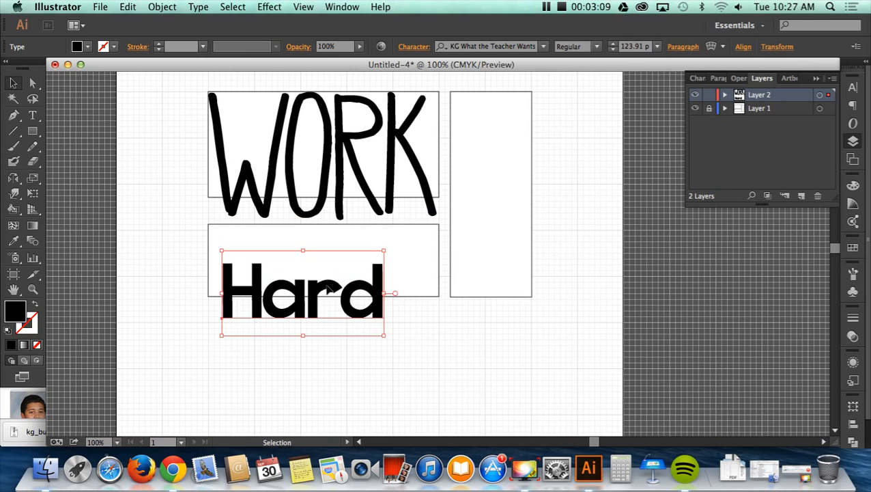
- Replace the lowercase letters of Hard with capitals so the word reads HARD
{"action": "double_click", "coordinate": [328, 289]}
{"action": "left_click_drag", "start_coordinate": [260, 299], "coordinate": [399, 307]}
{"action": "type", "text": "ARD"}
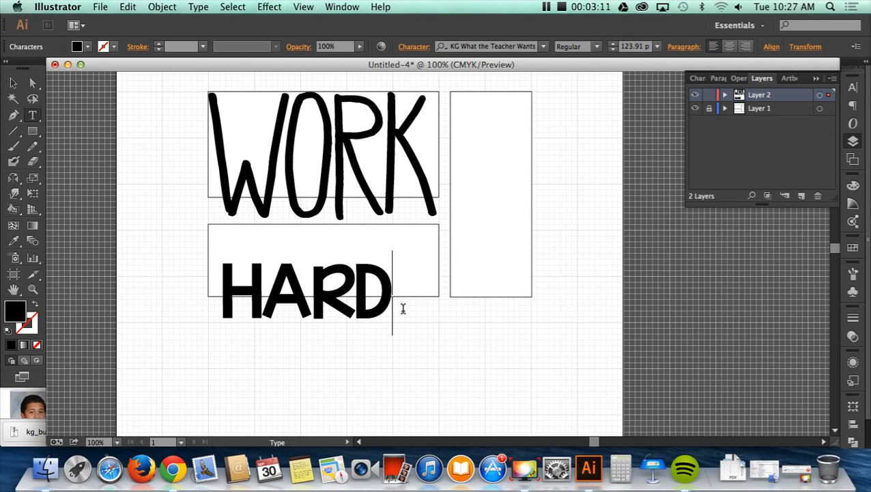
{"action": "left_click", "coordinate": [17, 83]}
- Move HARD to the lower rectangle's left edge and scale it to about 167 pt to fill the rectangle's width
{"action": "left_click_drag", "start_coordinate": [263, 295], "coordinate": [248, 256]}
{"action": "left_click_drag", "start_coordinate": [380, 298], "coordinate": [445, 334]}
{"action": "left_click", "coordinate": [439, 354]}
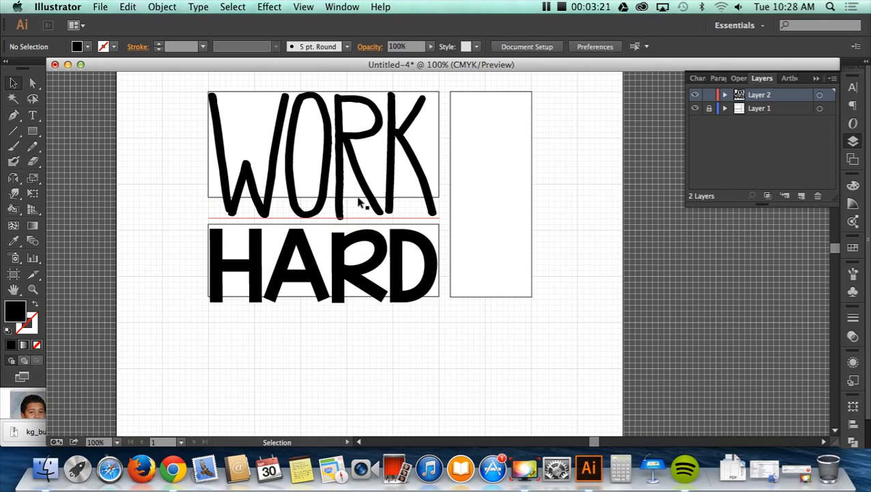
- Hide Layer 1 with the guide rectangles and nudge HARD slightly to the right
{"action": "left_click", "coordinate": [697, 109]}
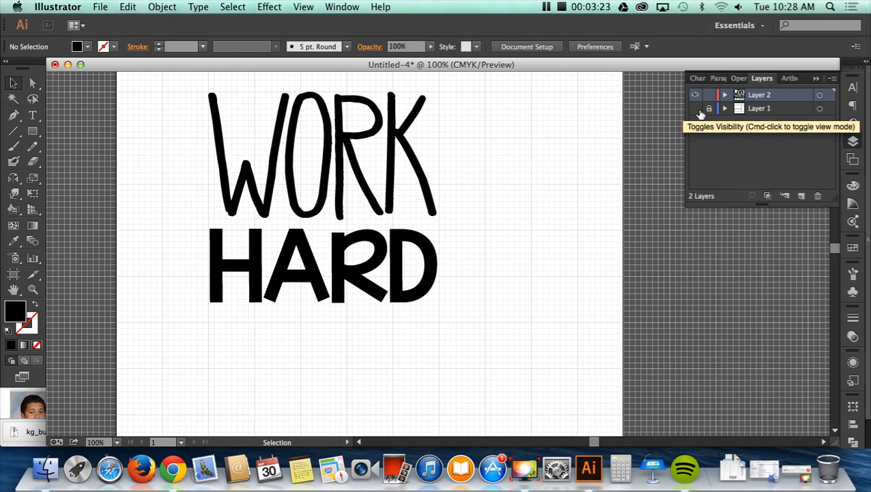
{"action": "scroll", "coordinate": [585, 173], "scroll_direction": "left", "scroll_amount": 1}
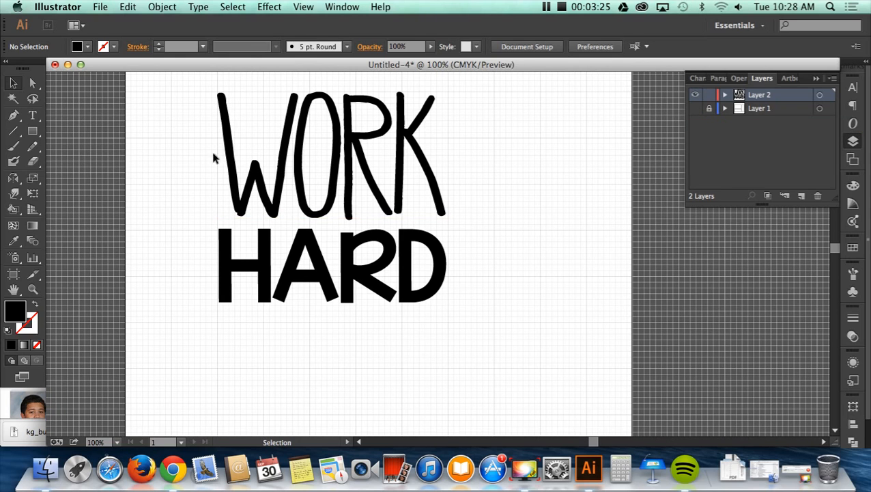
{"action": "left_click", "coordinate": [225, 234]}
{"action": "key", "text": "Right"}
{"action": "key", "text": "Right"}
{"action": "key", "text": "Right"}
{"action": "key", "text": "Right"}
{"action": "key", "text": "Right"}
{"action": "key", "text": "Right"}
{"action": "key", "text": "Right"}
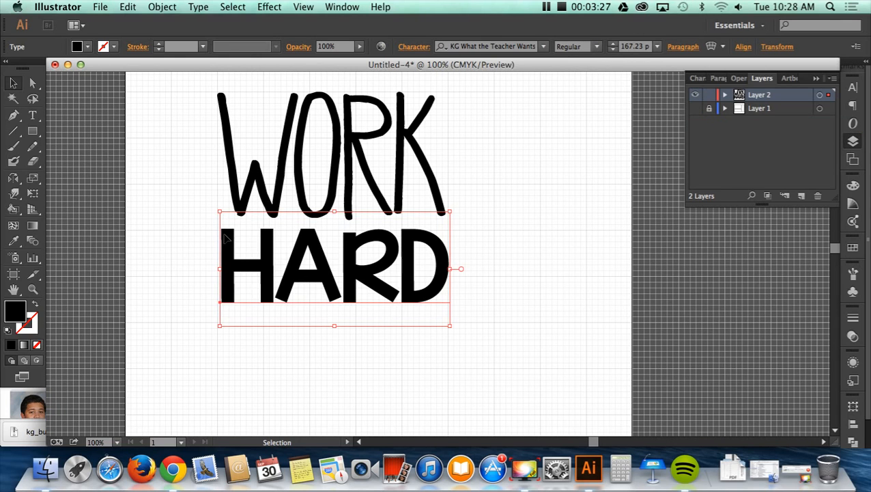
{"action": "key", "text": "Right"}
{"action": "key", "text": "Right"}
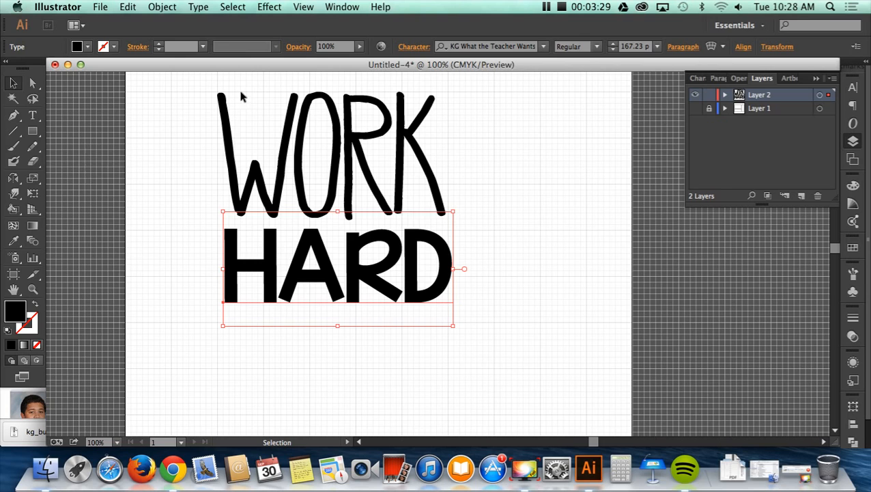
- Nudge WORK slightly to the right to line up its left edge with HARD
{"action": "left_click", "coordinate": [230, 168]}
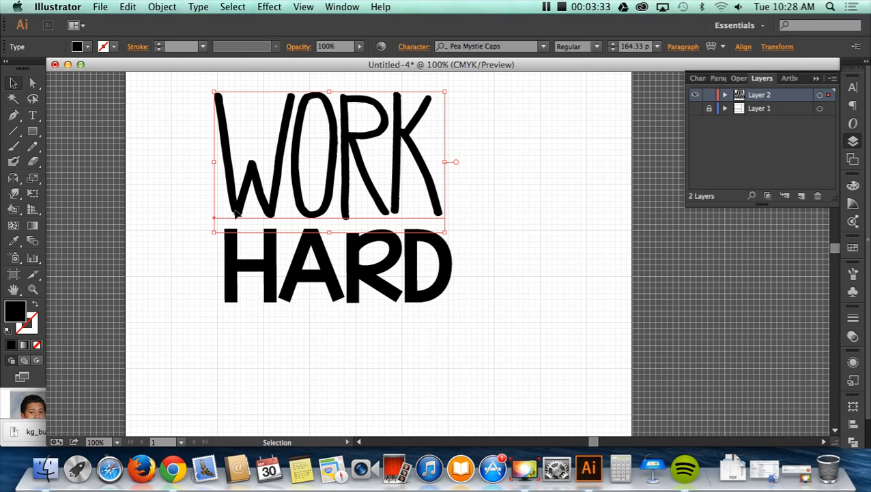
{"action": "key", "text": "Left"}
{"action": "key", "text": "Right"}
{"action": "key", "text": "Right"}
{"action": "key", "text": "Right"}
{"action": "key", "text": "Right"}
{"action": "key", "text": "Right"}
{"action": "key", "text": "Right"}
{"action": "key", "text": "Right"}
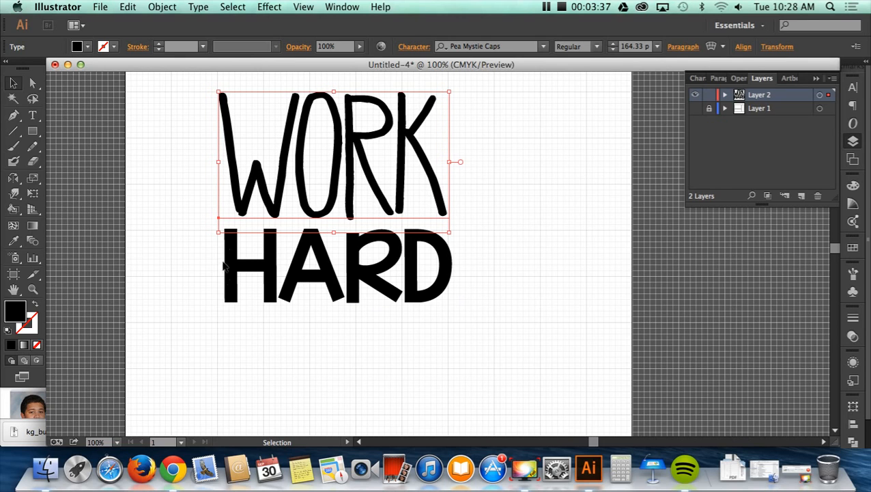
- Scale the word HARD down to about 161.6 pt so its width matches WORK
{"action": "left_click", "coordinate": [341, 292]}
{"action": "left_click_drag", "start_coordinate": [453, 325], "coordinate": [447, 323]}
{"action": "left_click", "coordinate": [457, 355]}
- Nudge WORK slightly to the left to balance it above HARD
{"action": "left_click", "coordinate": [327, 186]}
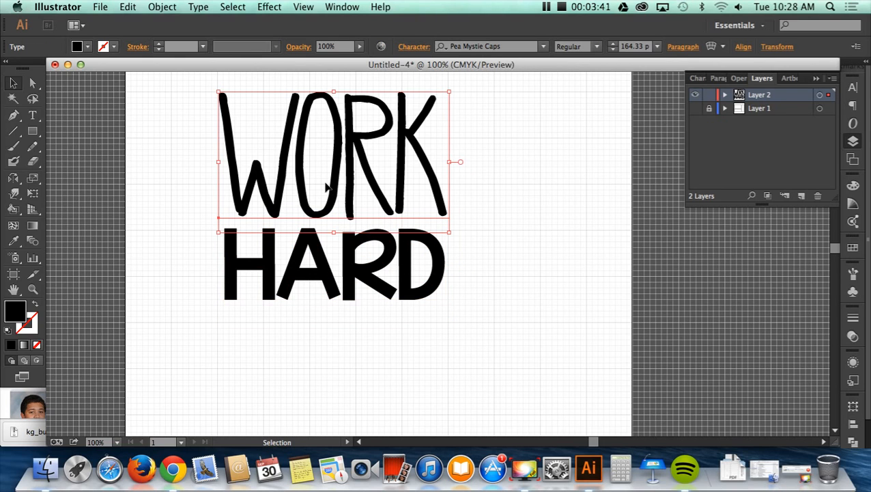
{"action": "key", "text": "Left"}
{"action": "key", "text": "Left"}
{"action": "key", "text": "Left"}
- Show Layer 1 with the guide rectangles again and leave nothing selected
{"action": "left_click", "coordinate": [444, 272]}
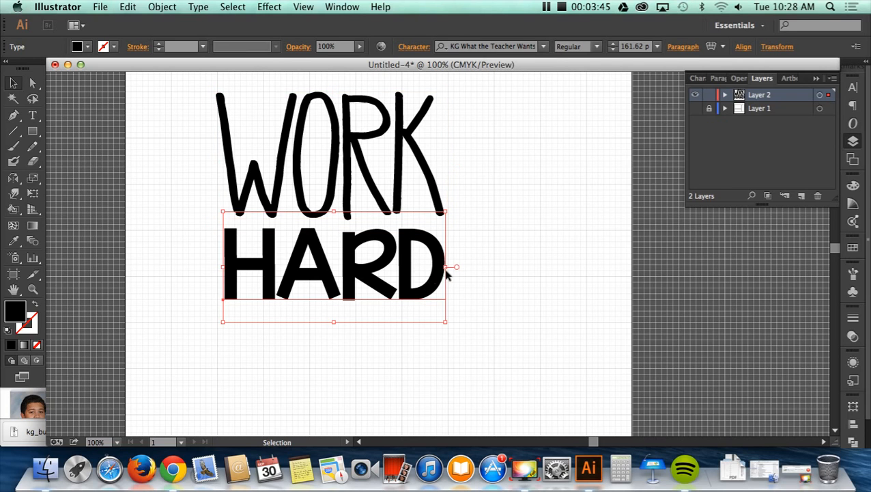
{"action": "left_click", "coordinate": [695, 108]}
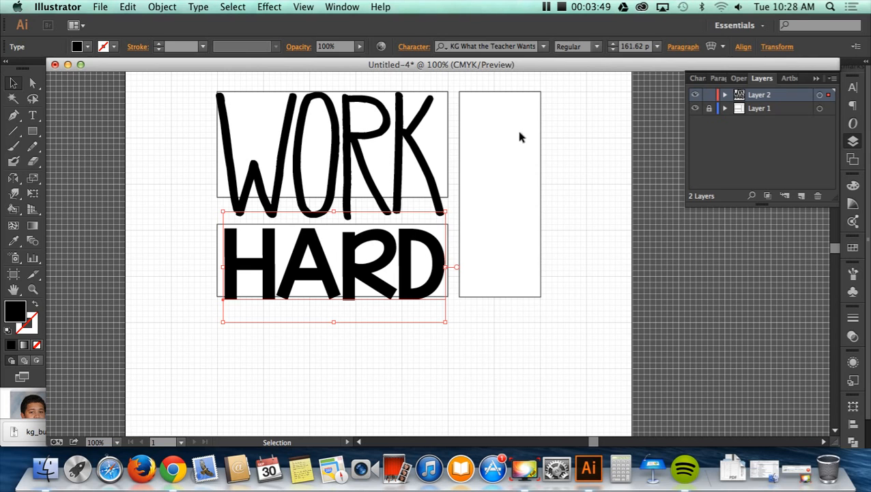
{"action": "left_click", "coordinate": [293, 368]}
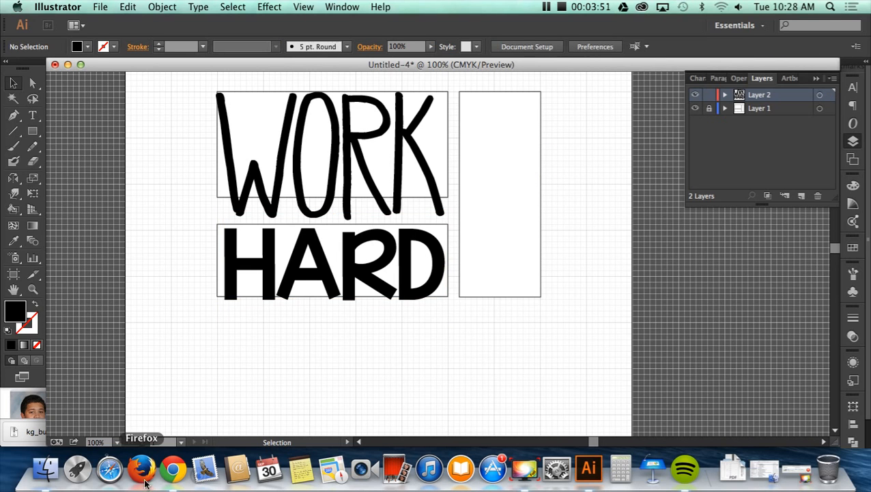
- Switch to Chrome and open dafont.com in a new tab
{"action": "left_click", "coordinate": [172, 469]}
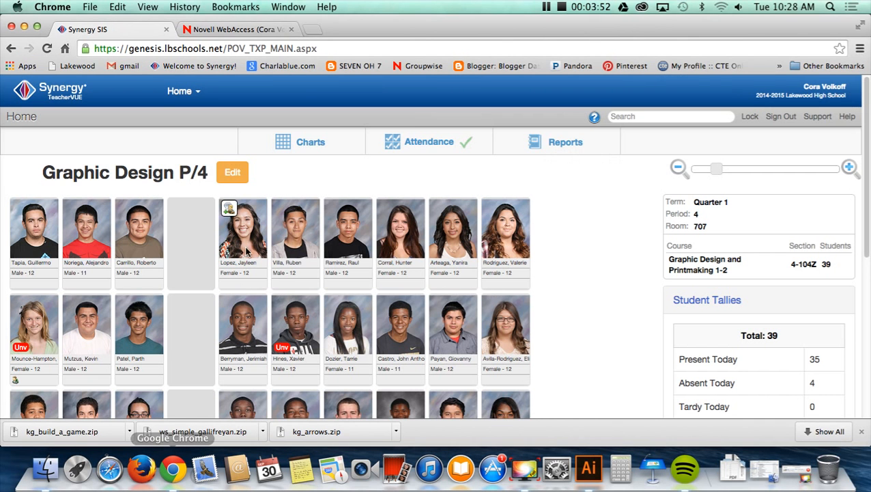
{"action": "left_click", "coordinate": [325, 29]}
{"action": "type", "text": "dafont.c"}
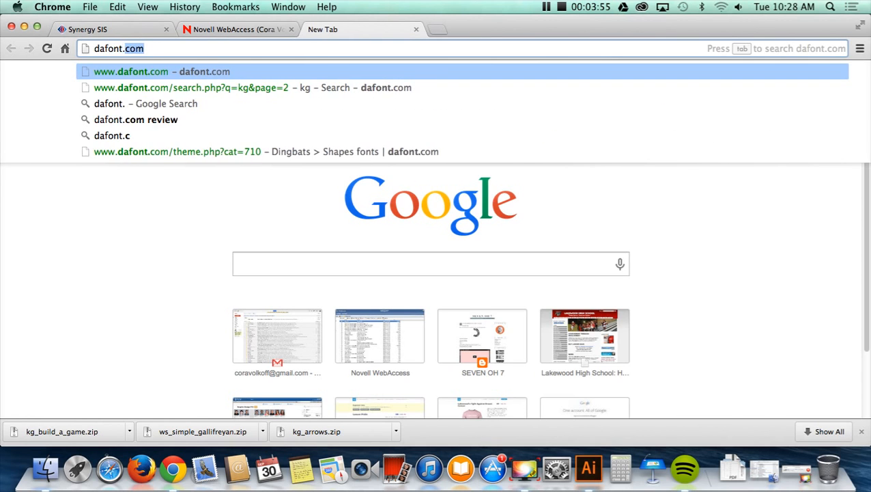
{"action": "key", "text": "Return"}
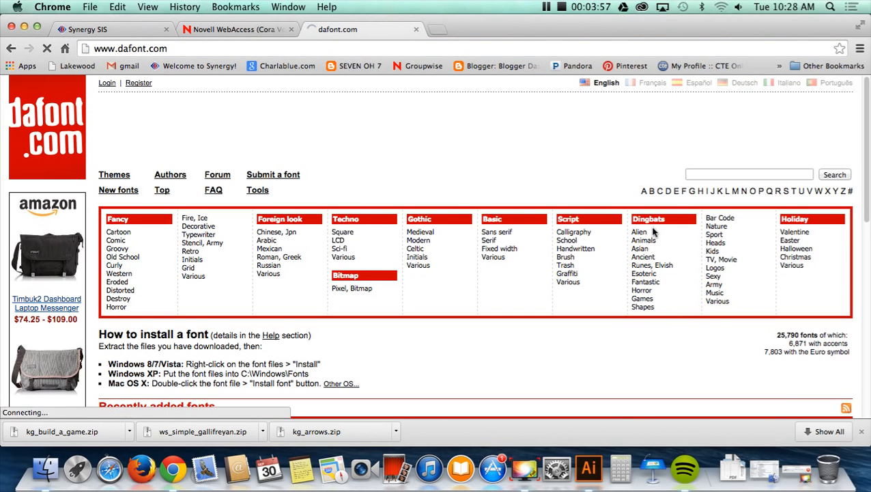
- Browse the Dingbats > Various category and download the Veneer Extras font to the Downloads folder
{"action": "left_click", "coordinate": [717, 301]}
{"action": "scroll", "coordinate": [552, 331], "scroll_direction": "down", "scroll_amount": 5}
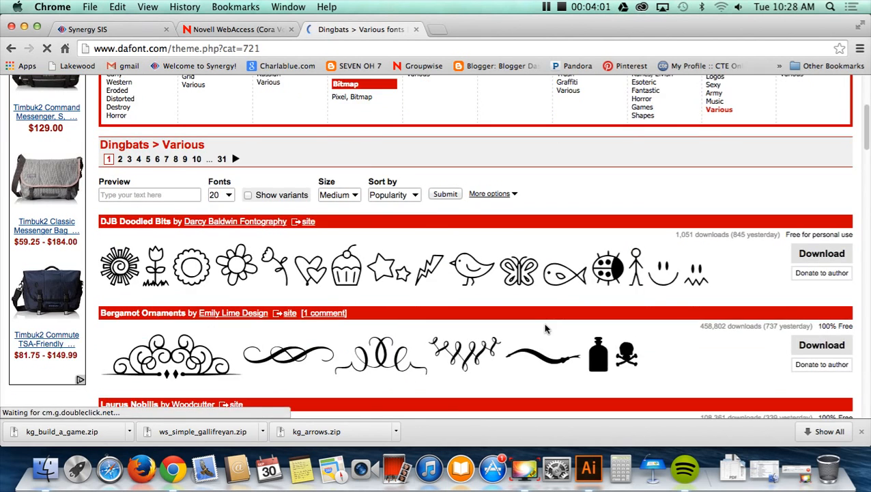
{"action": "scroll", "coordinate": [552, 331], "scroll_direction": "down", "scroll_amount": 1}
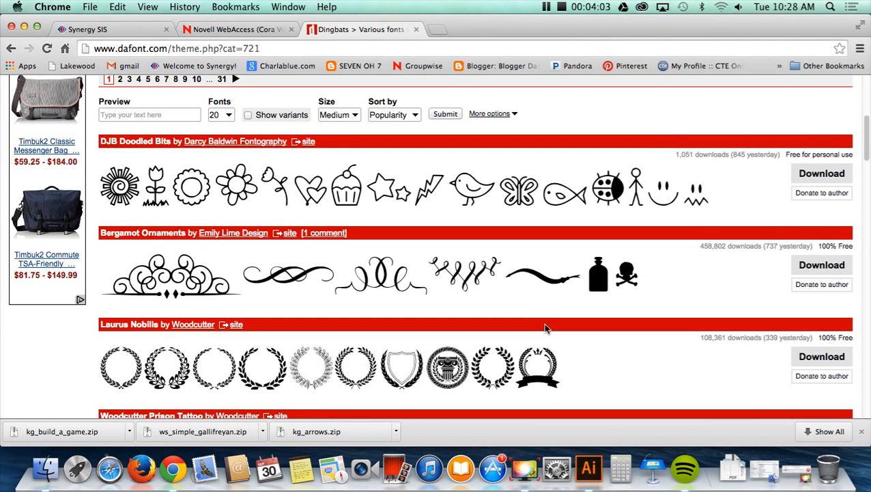
{"action": "scroll", "coordinate": [545, 328], "scroll_direction": "down", "scroll_amount": 5}
{"action": "scroll", "coordinate": [545, 327], "scroll_direction": "down", "scroll_amount": 2}
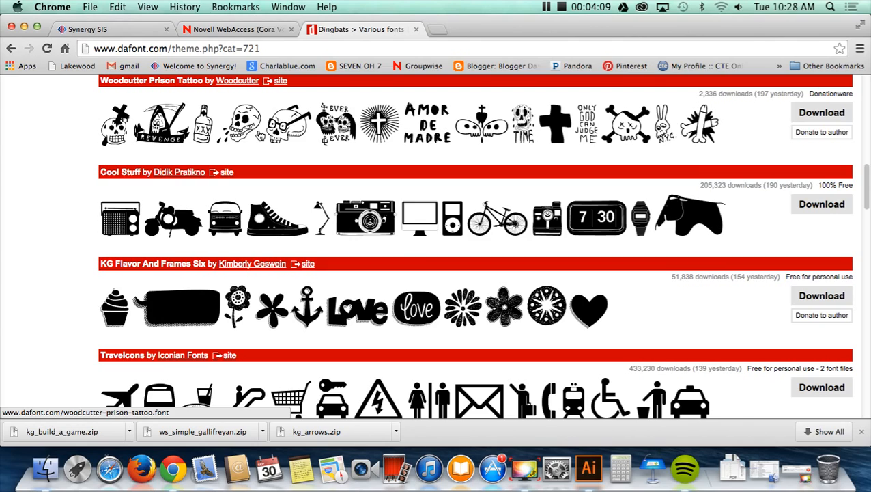
{"action": "scroll", "coordinate": [258, 133], "scroll_direction": "down", "scroll_amount": 8}
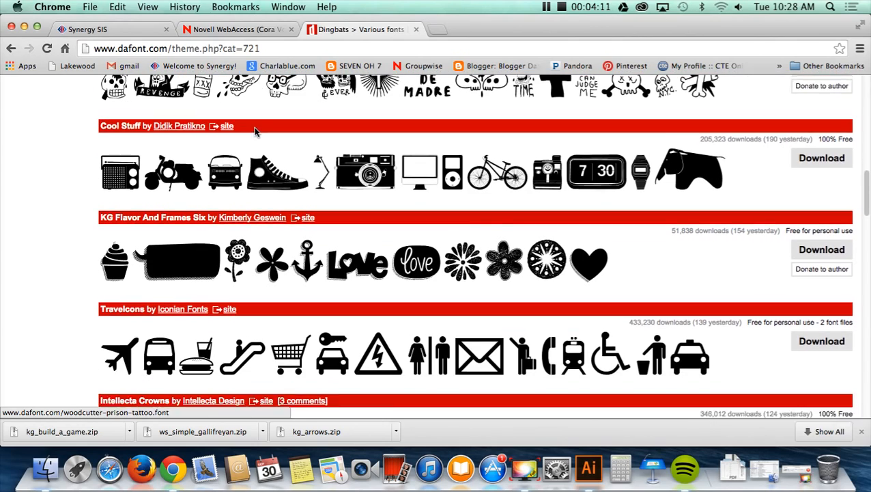
{"action": "scroll", "coordinate": [258, 133], "scroll_direction": "down", "scroll_amount": 3}
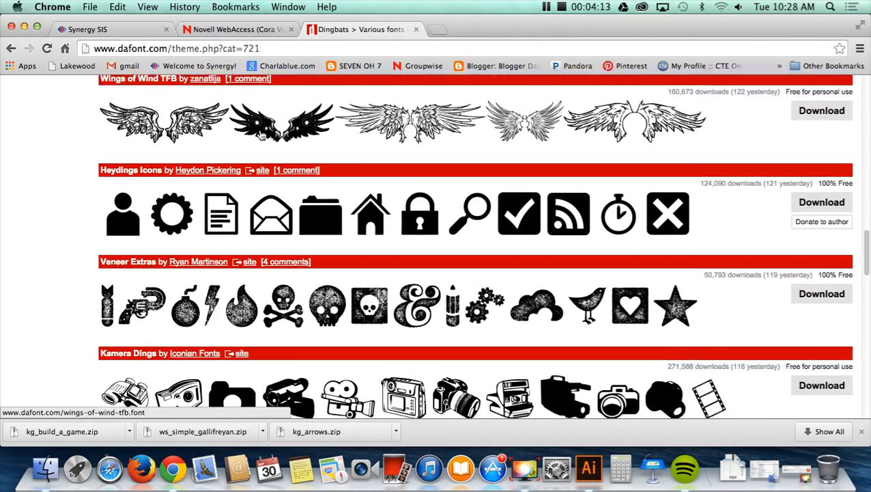
{"action": "scroll", "coordinate": [262, 134], "scroll_direction": "down", "scroll_amount": 1}
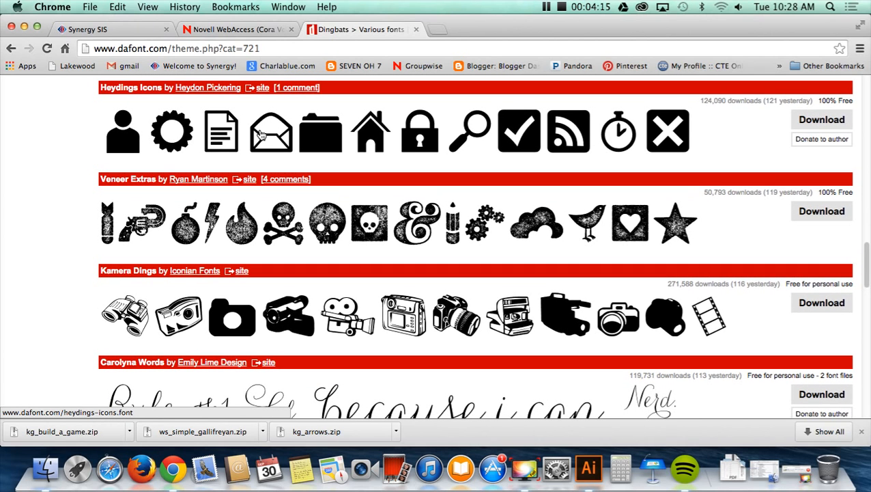
{"action": "left_click", "coordinate": [815, 212]}
{"action": "left_click", "coordinate": [626, 346]}
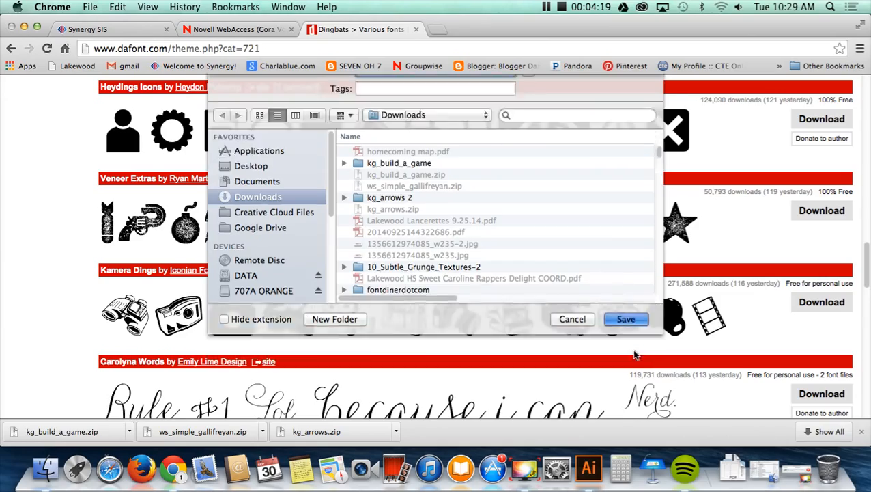
- Continue to page 2 of the Dingbats > Various fonts and download the Sketch Icons font
{"action": "scroll", "coordinate": [603, 334], "scroll_direction": "down", "scroll_amount": 5}
{"action": "scroll", "coordinate": [603, 333], "scroll_direction": "down", "scroll_amount": 12}
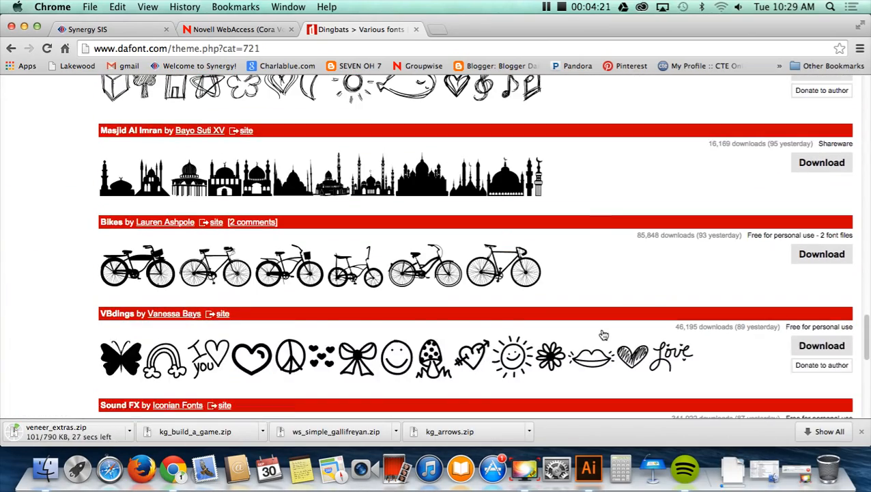
{"action": "scroll", "coordinate": [598, 332], "scroll_direction": "down", "scroll_amount": 5}
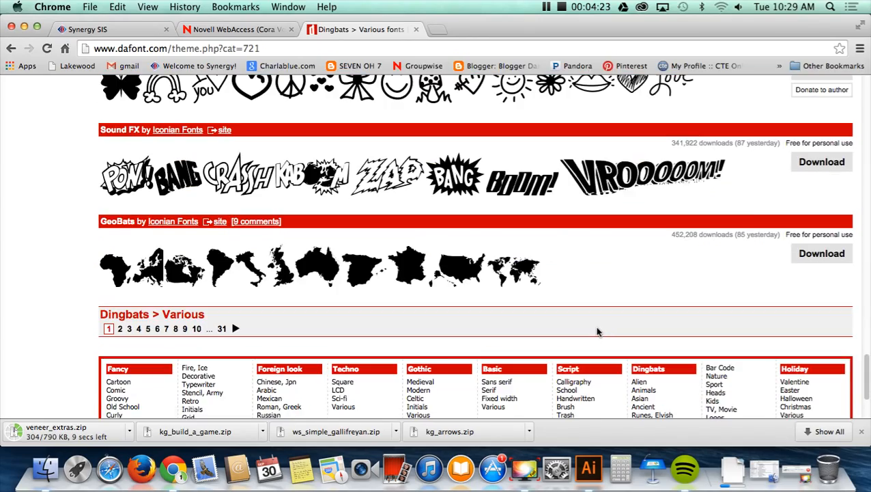
{"action": "left_click", "coordinate": [236, 329]}
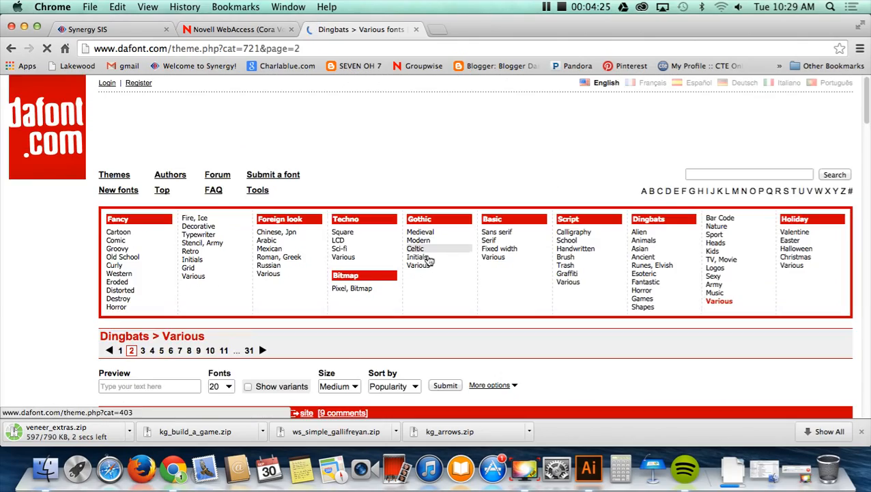
{"action": "scroll", "coordinate": [436, 277], "scroll_direction": "down", "scroll_amount": 5}
{"action": "scroll", "coordinate": [436, 277], "scroll_direction": "down", "scroll_amount": 19}
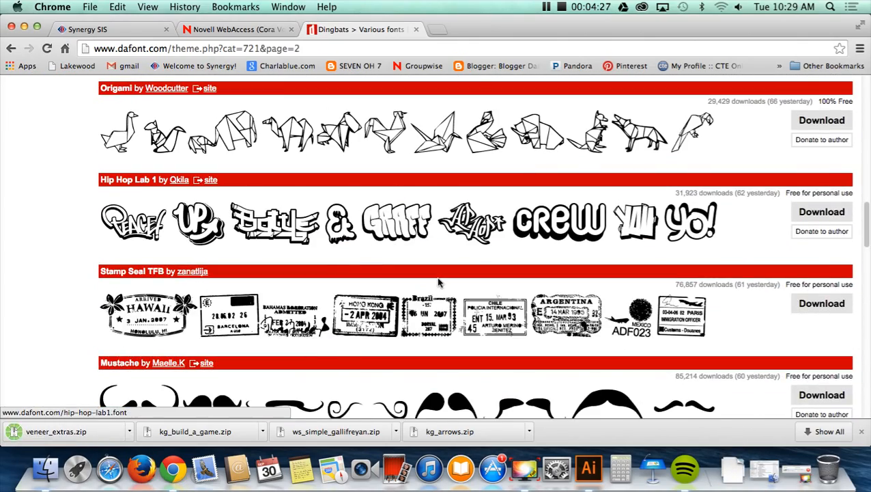
{"action": "scroll", "coordinate": [436, 276], "scroll_direction": "up", "scroll_amount": 5}
{"action": "scroll", "coordinate": [436, 276], "scroll_direction": "down", "scroll_amount": 5}
{"action": "scroll", "coordinate": [437, 276], "scroll_direction": "up", "scroll_amount": 9}
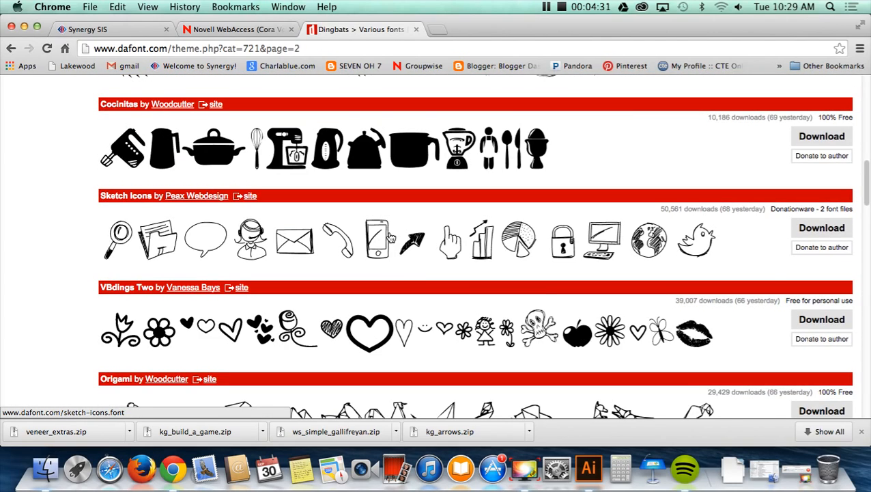
{"action": "left_click", "coordinate": [822, 227]}
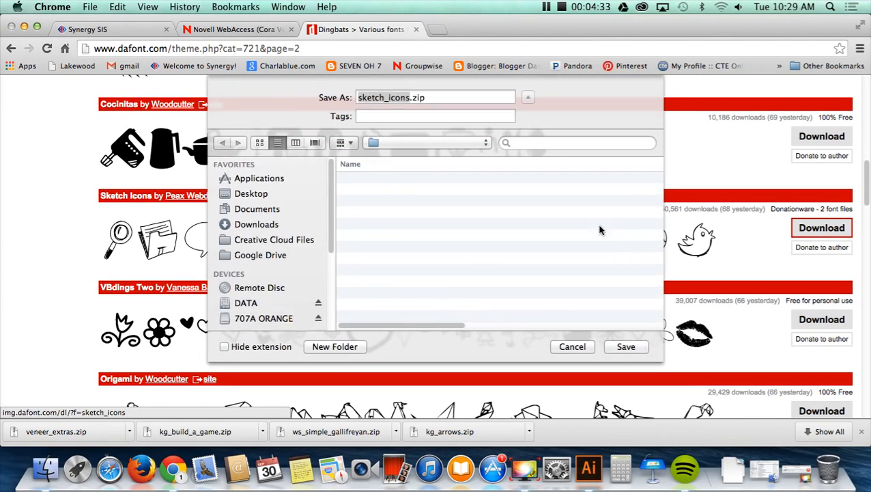
{"action": "left_click", "coordinate": [626, 347]}
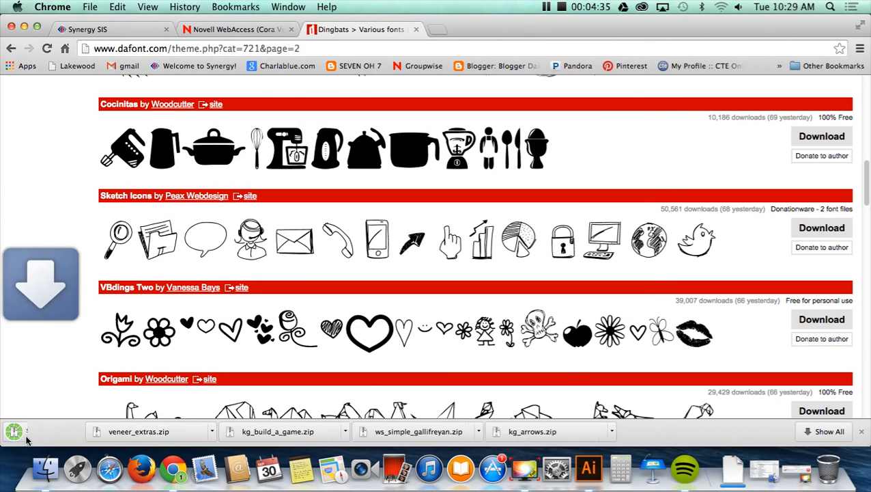
- Unpack veneer_extras.zip and install VeneerExtras.otf from the extracted folder in Font Book
{"action": "left_click", "coordinate": [199, 432]}
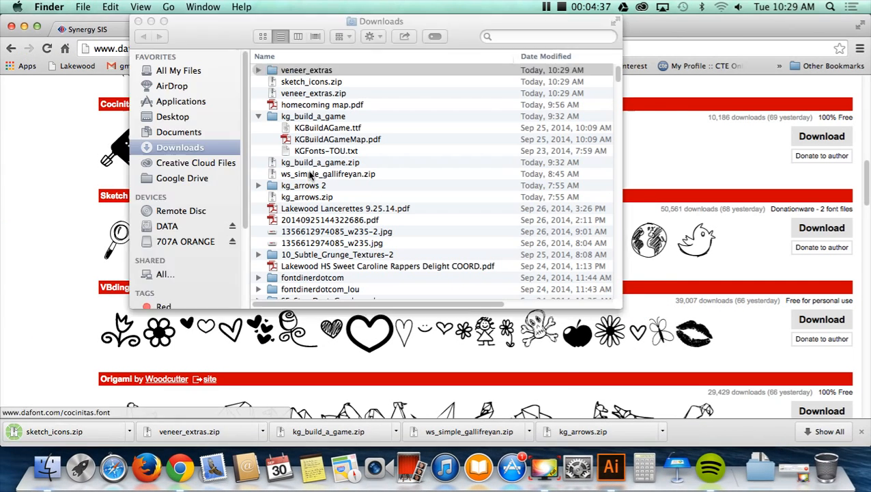
{"action": "left_click", "coordinate": [258, 70]}
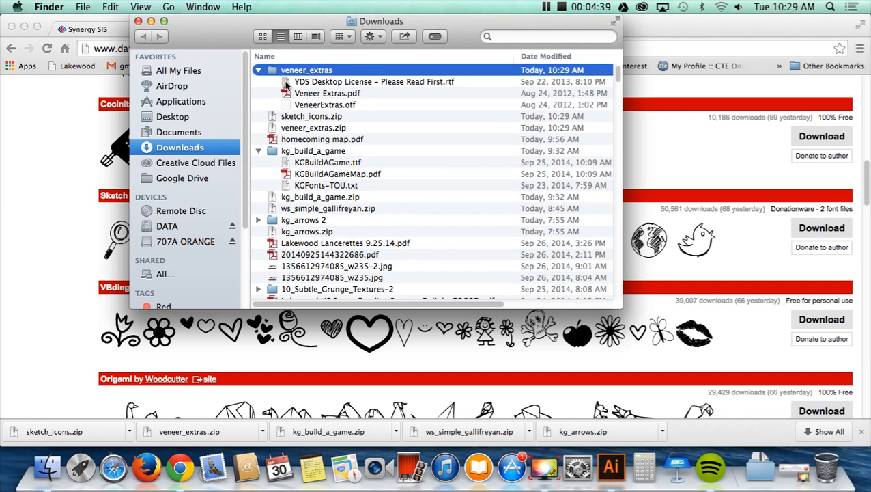
{"action": "double_click", "coordinate": [308, 105]}
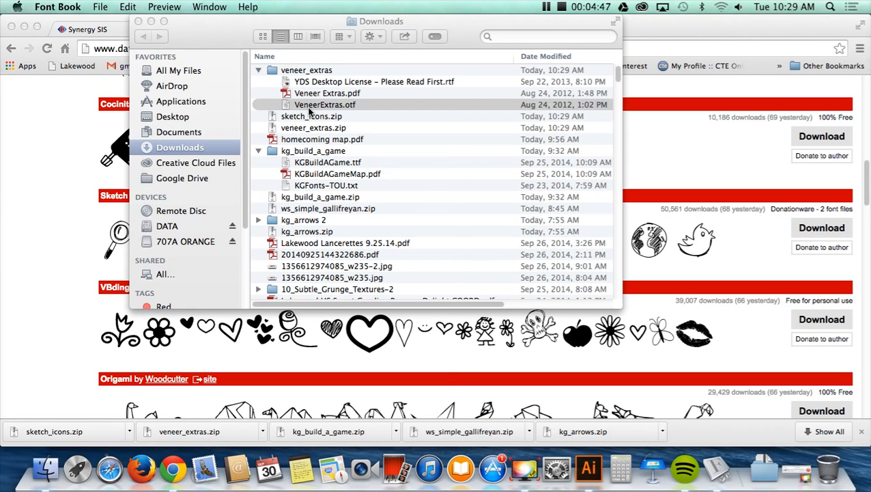
{"action": "left_click", "coordinate": [386, 357]}
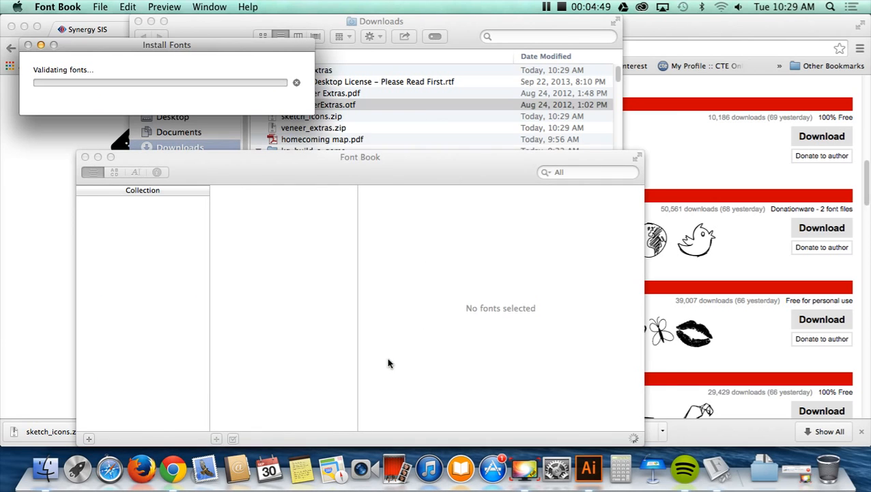
- Unpack sketch_icons.zip and install SketchIconsbold.ttf from the extracted folder
{"action": "left_click", "coordinate": [71, 434]}
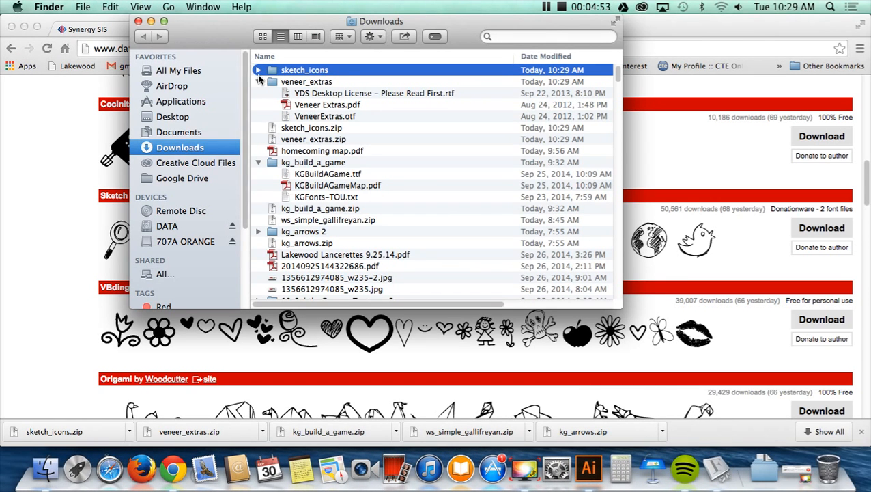
{"action": "left_click", "coordinate": [258, 70]}
{"action": "double_click", "coordinate": [309, 106]}
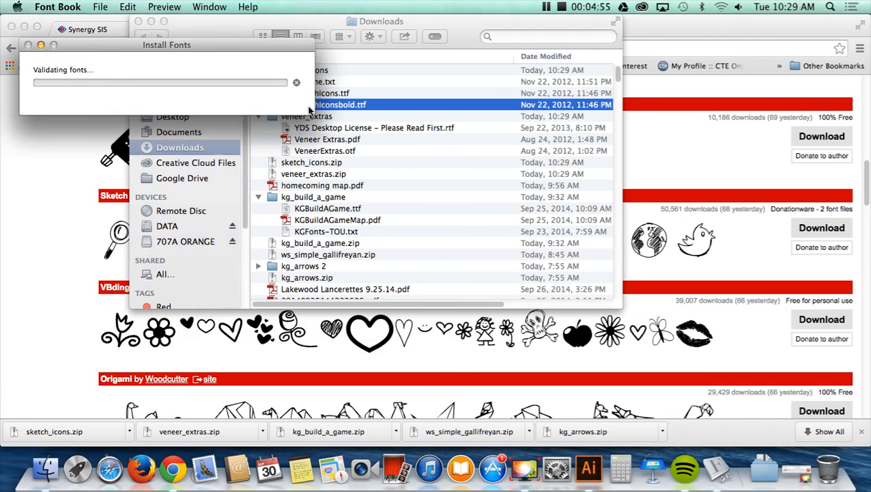
{"action": "left_click", "coordinate": [403, 355]}
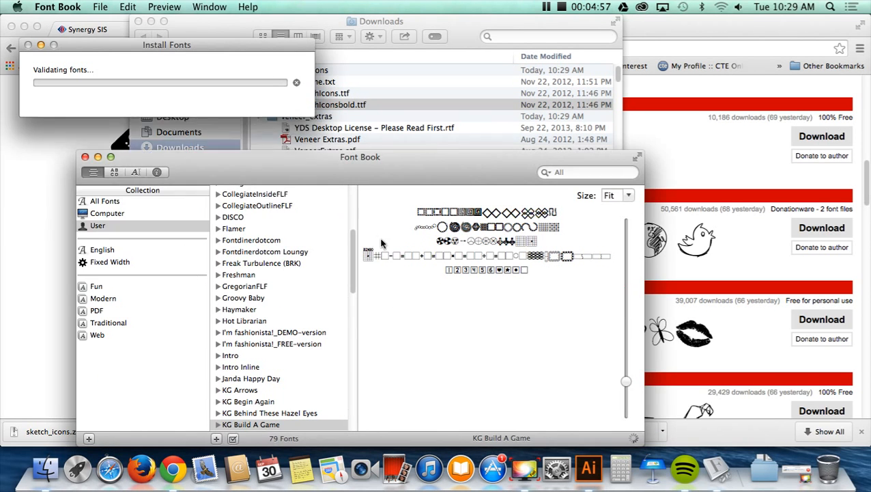
- Install SketchIcons.ttf from the sketch_icons folder as well
{"action": "left_click", "coordinate": [330, 95]}
{"action": "left_click", "coordinate": [332, 95]}
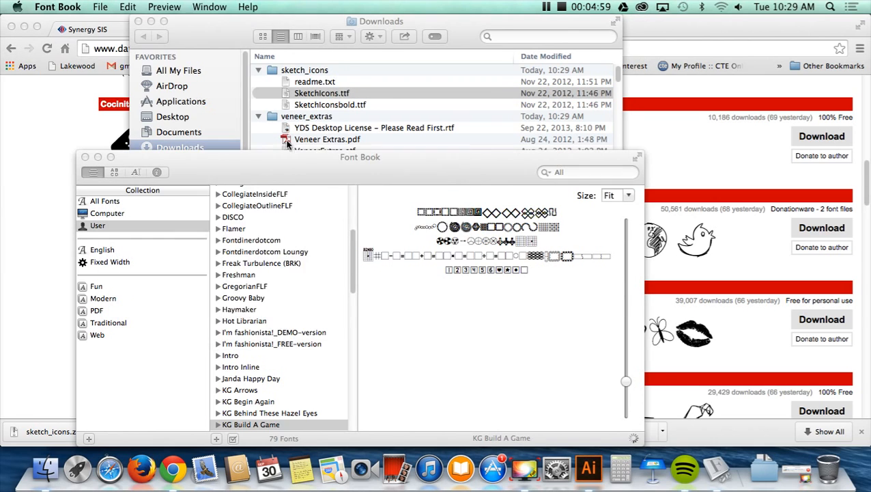
{"action": "left_click", "coordinate": [414, 366]}
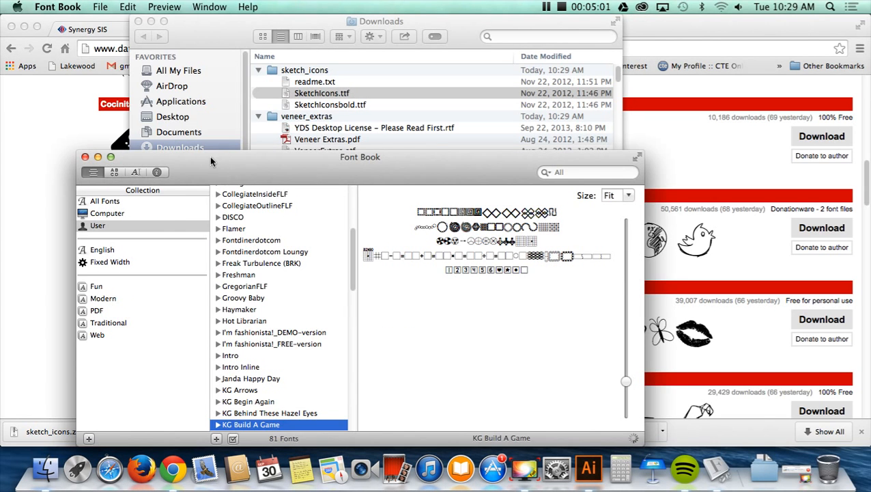
- Return to Chrome, open the Sketch Icons font page and examine which letter produces each icon
{"action": "left_click", "coordinate": [49, 192]}
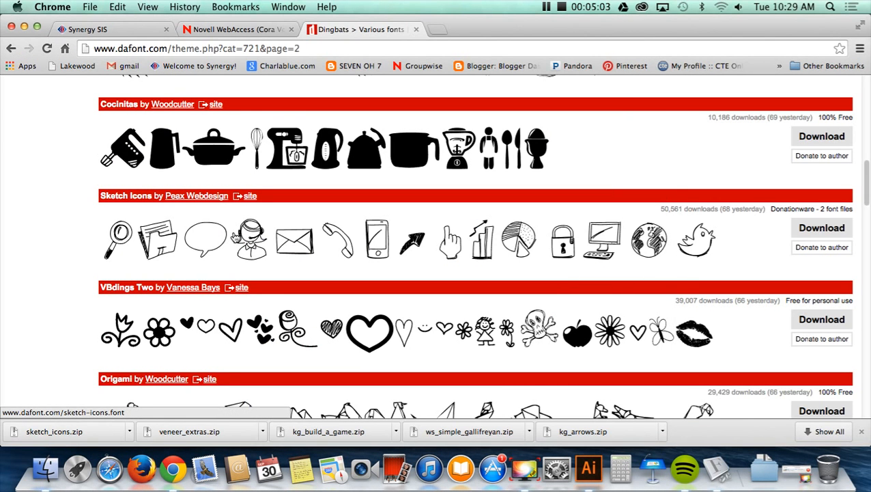
{"action": "scroll", "coordinate": [235, 237], "scroll_direction": "down", "scroll_amount": 1}
{"action": "scroll", "coordinate": [232, 236], "scroll_direction": "up", "scroll_amount": 3}
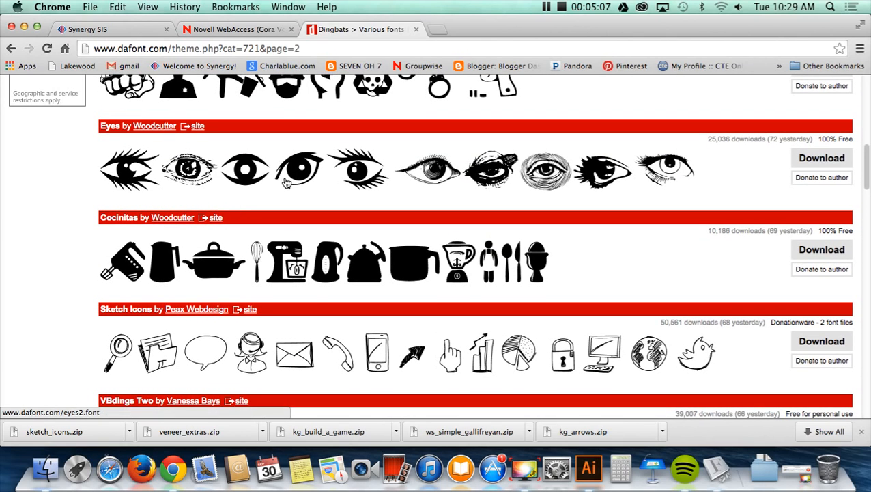
{"action": "scroll", "coordinate": [307, 205], "scroll_direction": "down", "scroll_amount": 4}
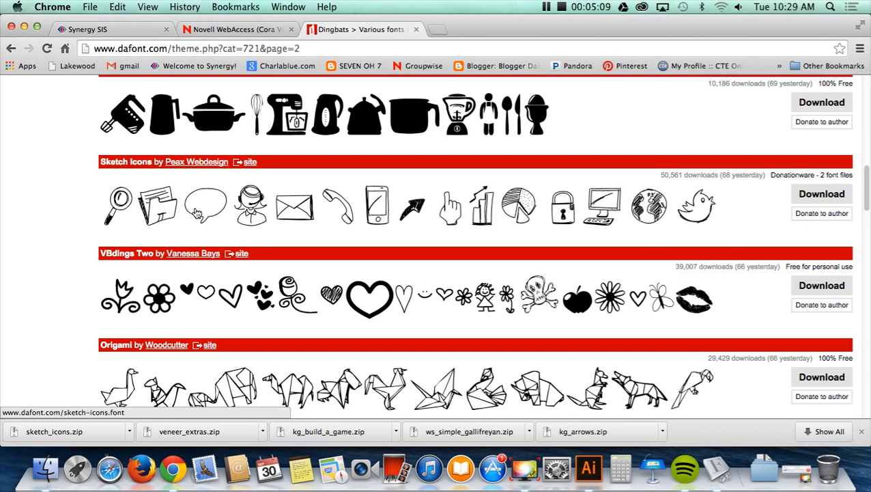
{"action": "left_click", "coordinate": [299, 211]}
{"action": "scroll", "coordinate": [303, 219], "scroll_direction": "down", "scroll_amount": 5}
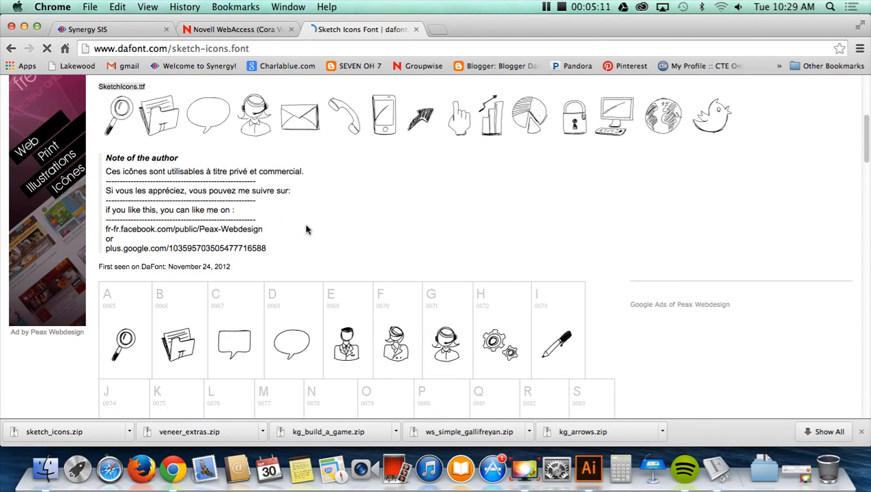
{"action": "scroll", "coordinate": [307, 230], "scroll_direction": "down", "scroll_amount": 5}
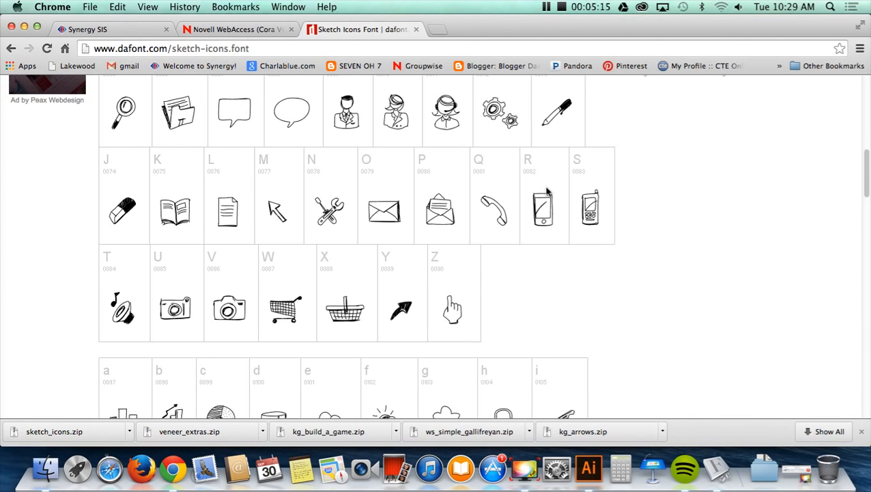
- Switch to Illustrator and add a capital R as point text in the empty area beside WORK
{"action": "scroll", "coordinate": [547, 191], "scroll_direction": "down", "scroll_amount": 8}
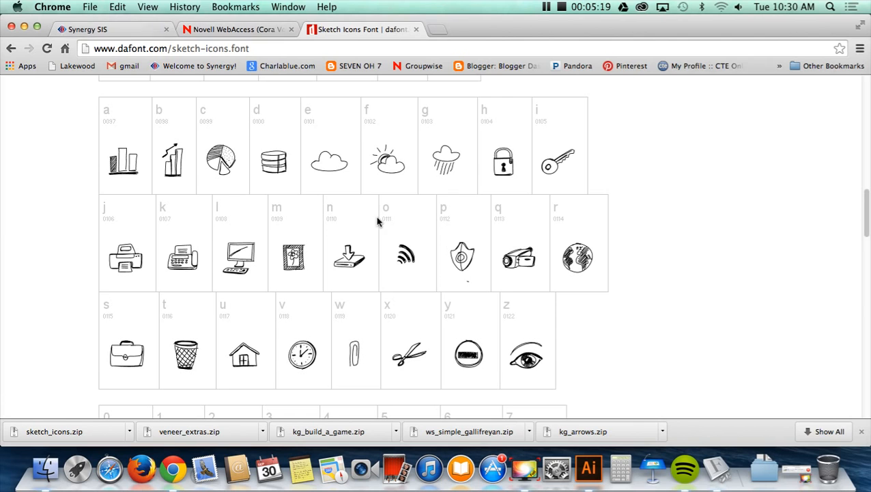
{"action": "left_click", "coordinate": [590, 469]}
{"action": "left_click", "coordinate": [32, 115]}
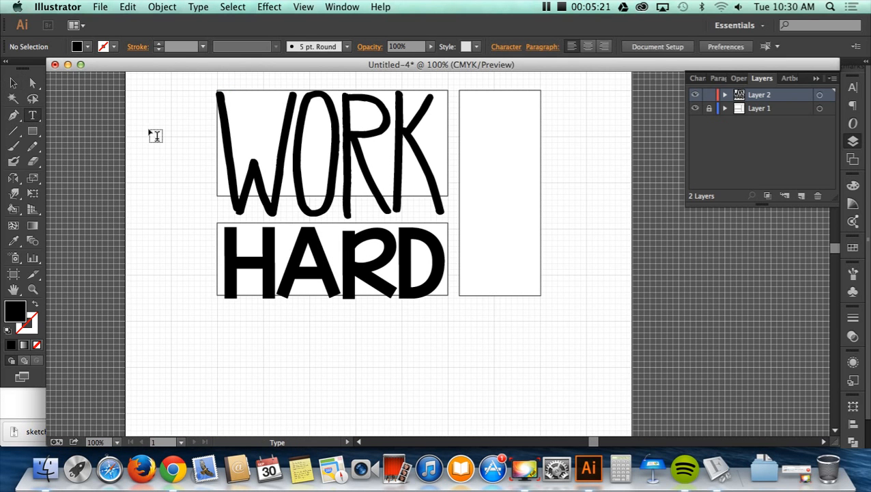
{"action": "left_click", "coordinate": [150, 128]}
{"action": "key", "text": "Escape"}
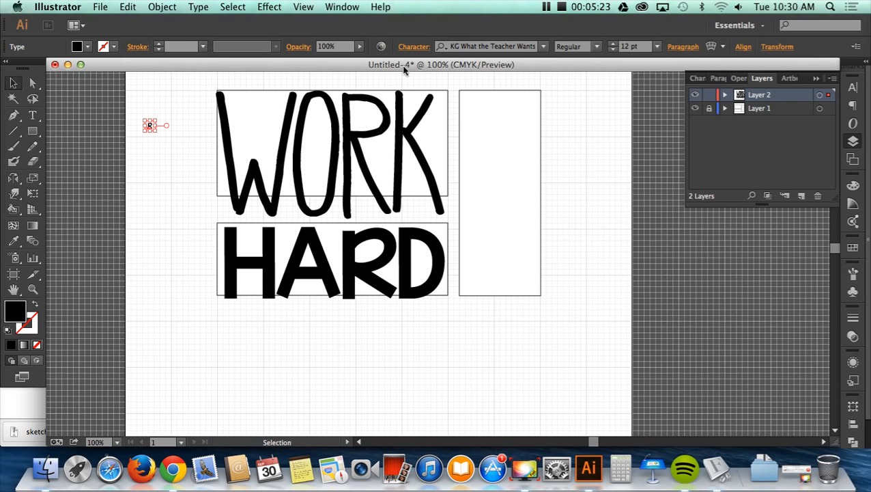
- Set the font of the small R to Veneer Extras
{"action": "left_click", "coordinate": [546, 47]}
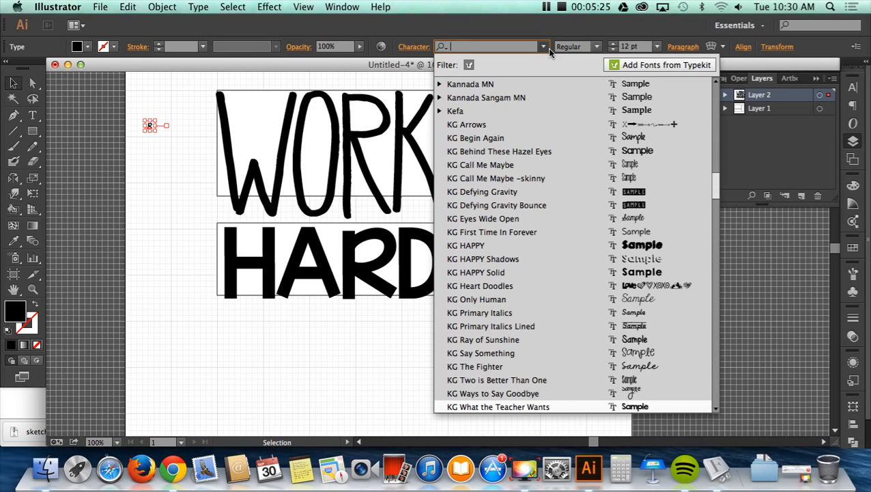
{"action": "left_click", "coordinate": [173, 469]}
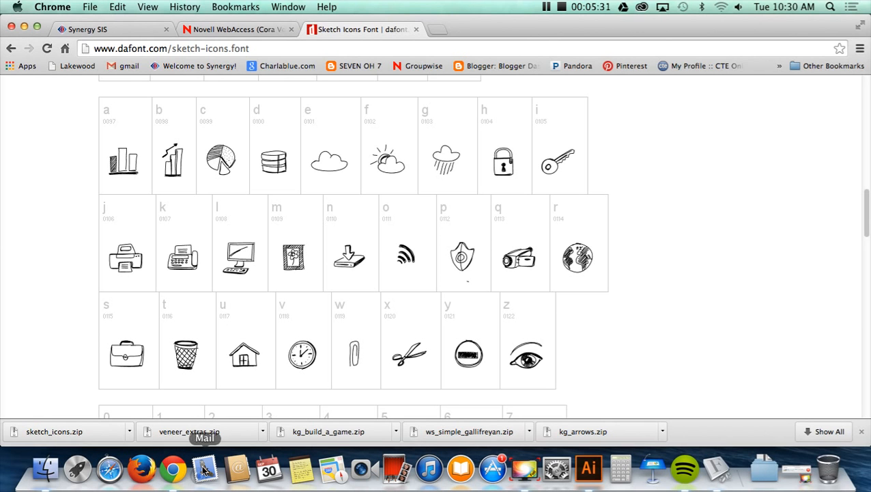
{"action": "left_click", "coordinate": [589, 468]}
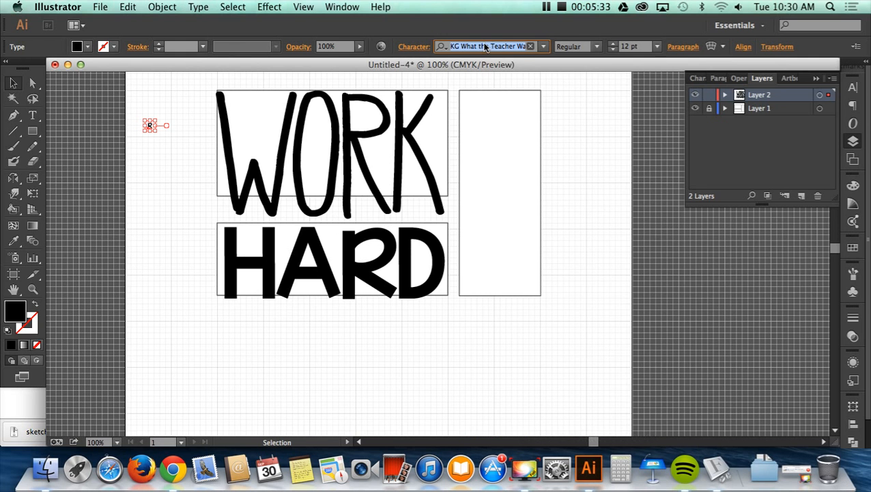
{"action": "type", "text": "ve"}
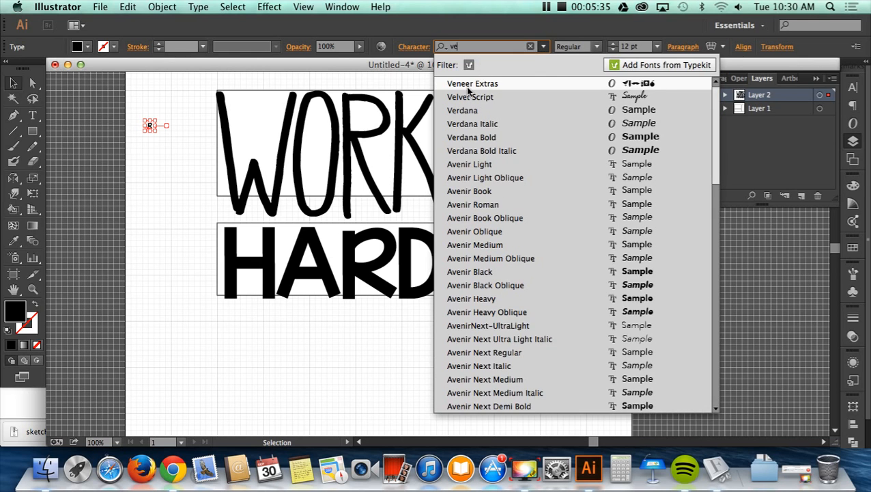
{"action": "key", "text": "Return"}
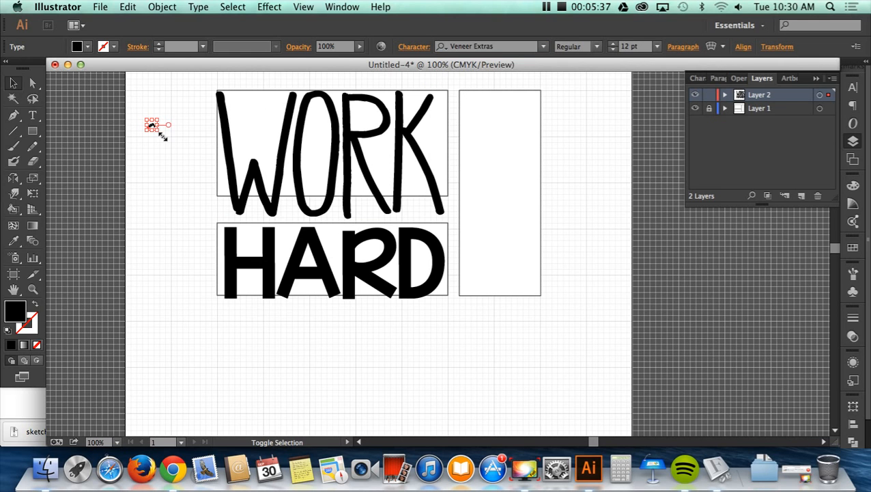
- Enlarge the R icon to about 218 pt, place it below HARD, and change its font to SketchIconsbold
{"action": "left_click_drag", "start_coordinate": [158, 136], "coordinate": [253, 263]}
{"action": "left_click_drag", "start_coordinate": [194, 212], "coordinate": [341, 376]}
{"action": "left_click", "coordinate": [545, 46]}
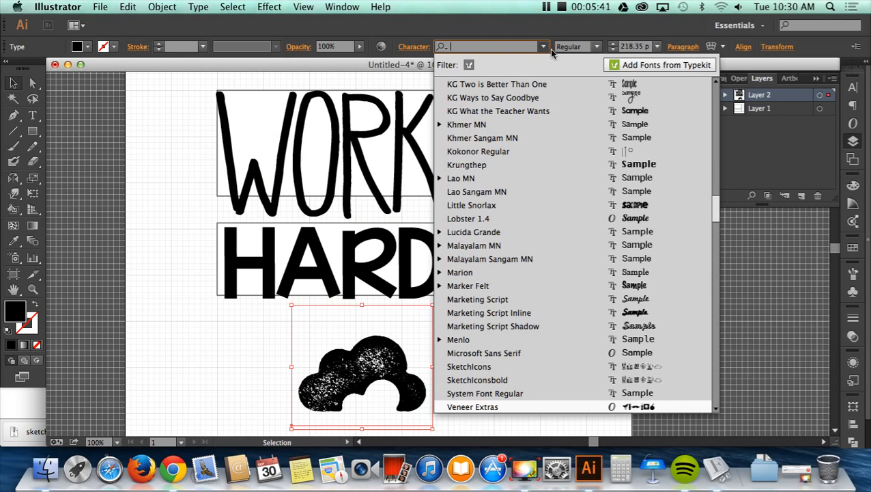
{"action": "type", "text": "sket"}
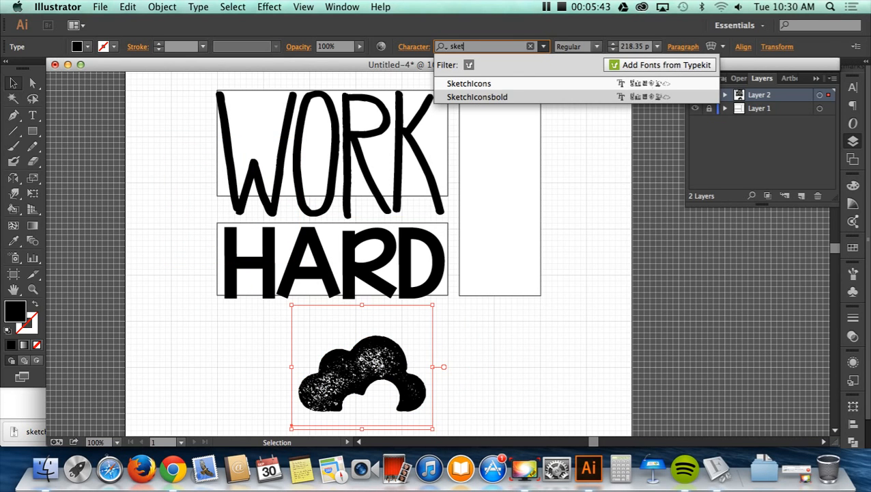
{"action": "key", "text": "Return"}
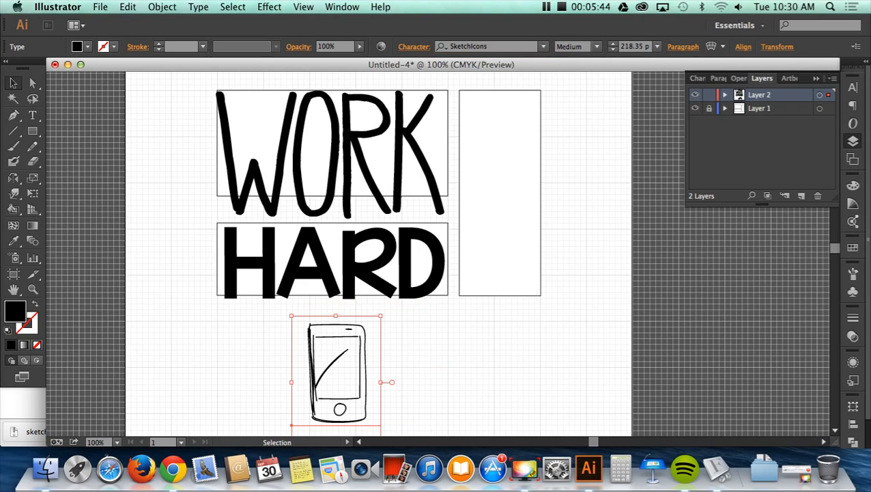
{"action": "left_click", "coordinate": [543, 47]}
{"action": "left_click", "coordinate": [532, 114]}
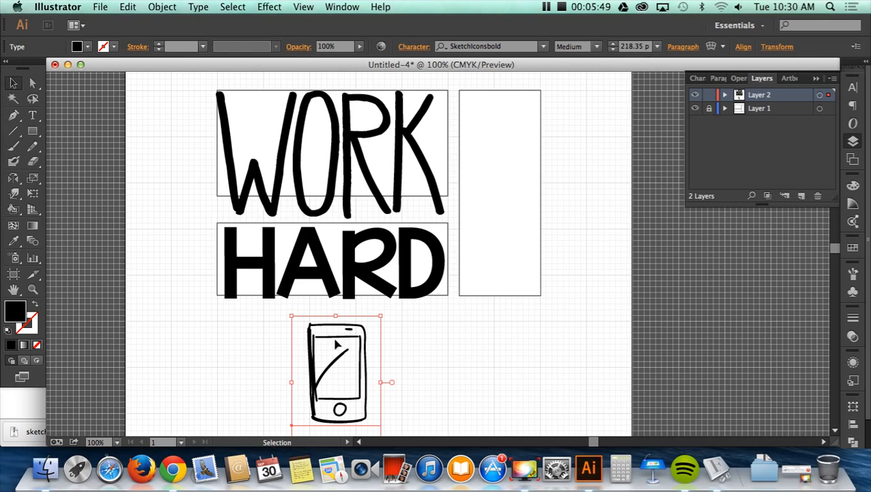
- Move the phone icon beside the words and enlarge it to about 419 pt, matching the tall rectangle's height
{"action": "left_click_drag", "start_coordinate": [336, 345], "coordinate": [490, 113]}
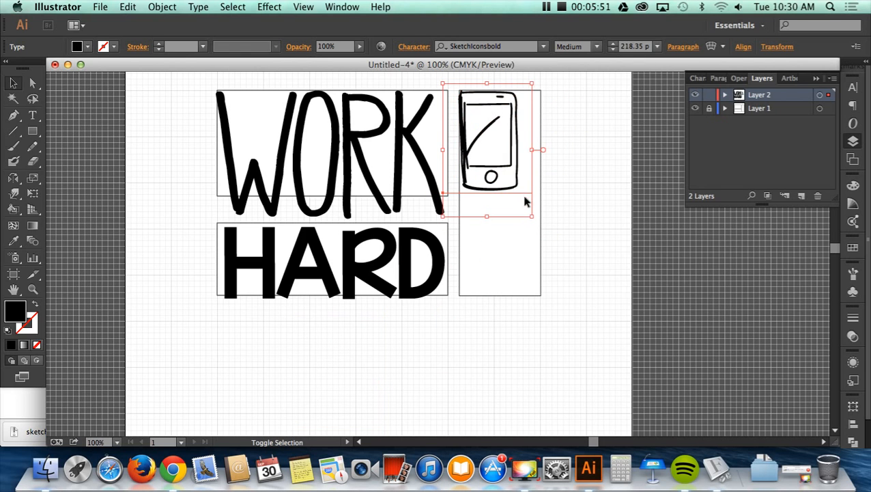
{"action": "left_click_drag", "start_coordinate": [535, 223], "coordinate": [614, 339]}
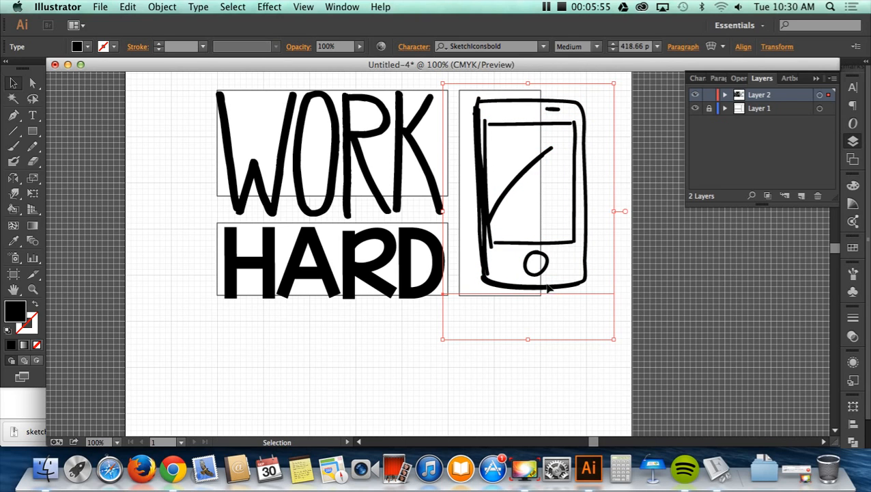
{"action": "left_click_drag", "start_coordinate": [548, 289], "coordinate": [537, 289]}
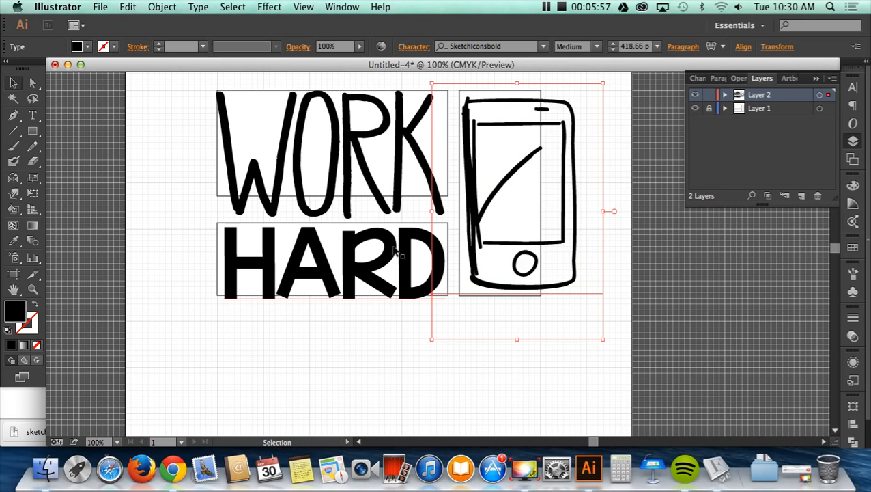
- Shift WORK, HARD and the phone icon together slightly left and hide Layer 1 with the guide rectangles
{"action": "left_click_drag", "start_coordinate": [183, 86], "coordinate": [539, 291]}
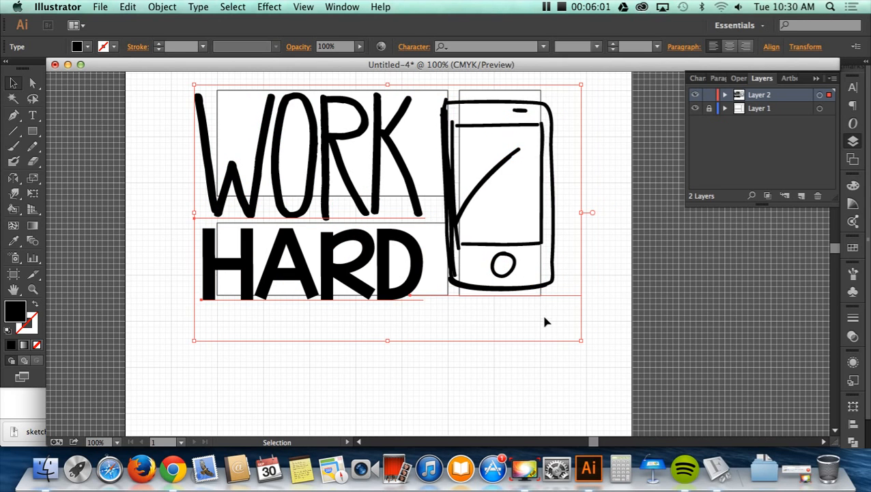
{"action": "left_click", "coordinate": [698, 109]}
{"action": "left_click", "coordinate": [591, 304]}
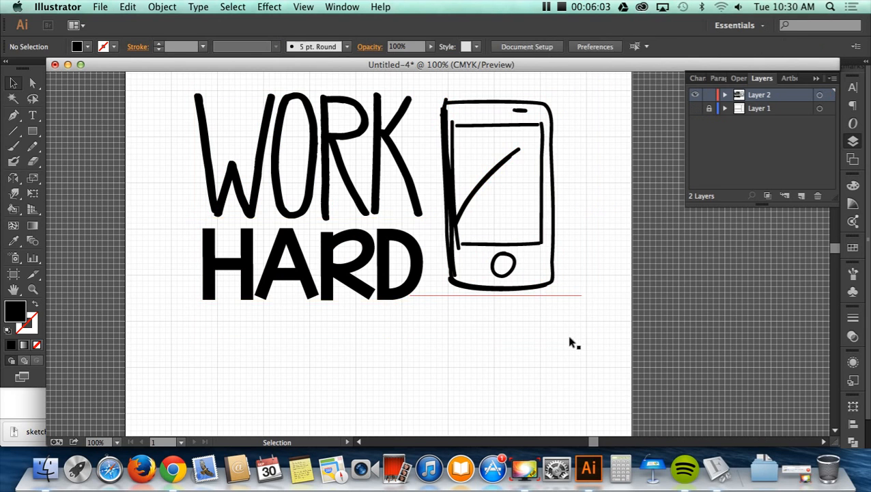
{"action": "scroll", "coordinate": [356, 286], "scroll_direction": "down", "scroll_amount": 3}
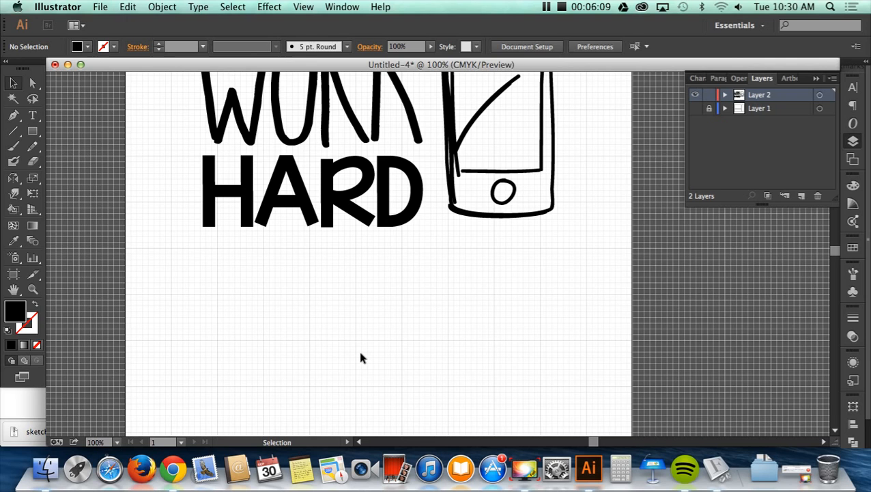
{"action": "scroll", "coordinate": [362, 355], "scroll_direction": "up", "scroll_amount": 5}
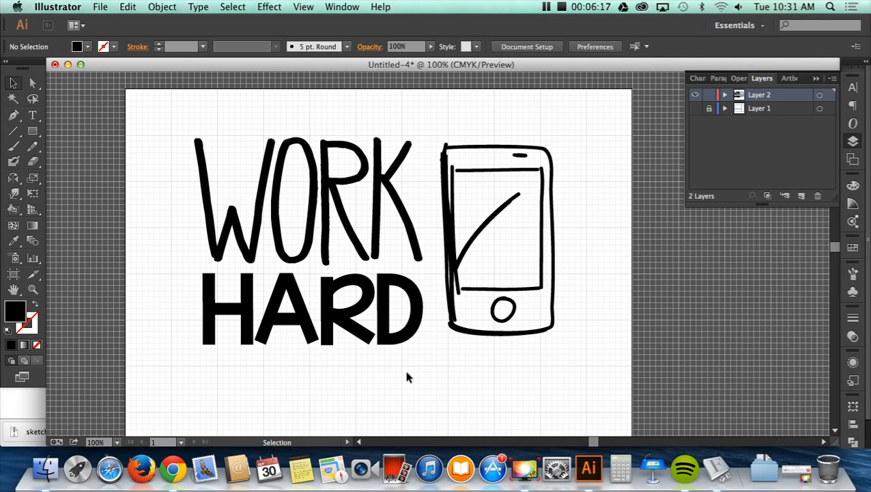
{"action": "scroll", "coordinate": [418, 370], "scroll_direction": "down", "scroll_amount": 1}
{"action": "scroll", "coordinate": [431, 356], "scroll_direction": "down", "scroll_amount": 4}
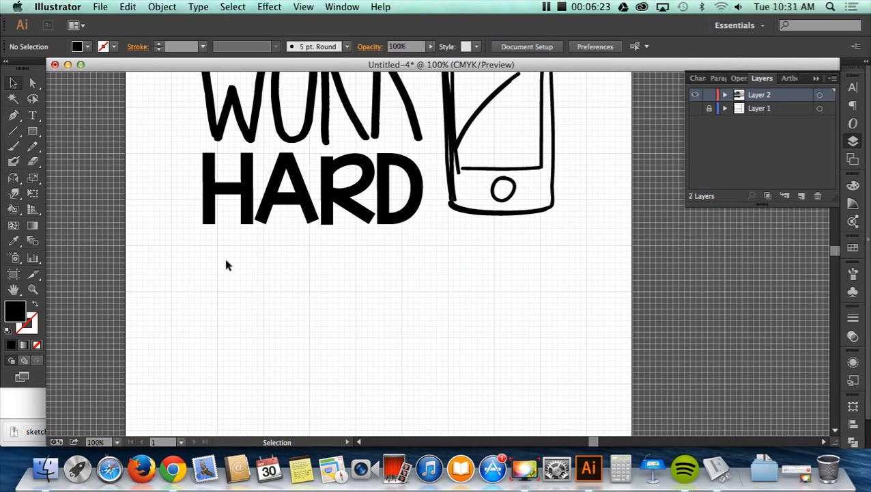
{"action": "scroll", "coordinate": [225, 262], "scroll_direction": "up", "scroll_amount": 3}
- Nudge the phone icon slightly down toward the base of HARD
{"action": "left_click", "coordinate": [485, 275]}
{"action": "key", "text": "Down"}
{"action": "key", "text": "Down"}
{"action": "key", "text": "Down"}
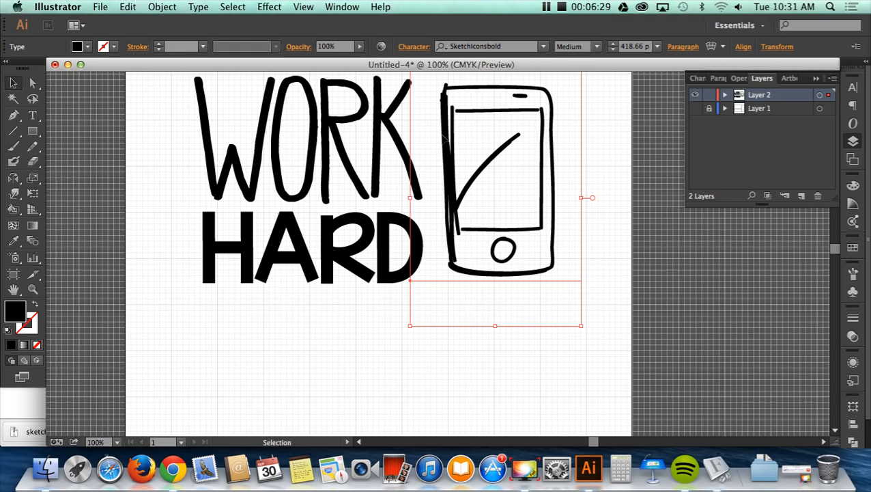
{"action": "scroll", "coordinate": [466, 284], "scroll_direction": "up", "scroll_amount": 3}
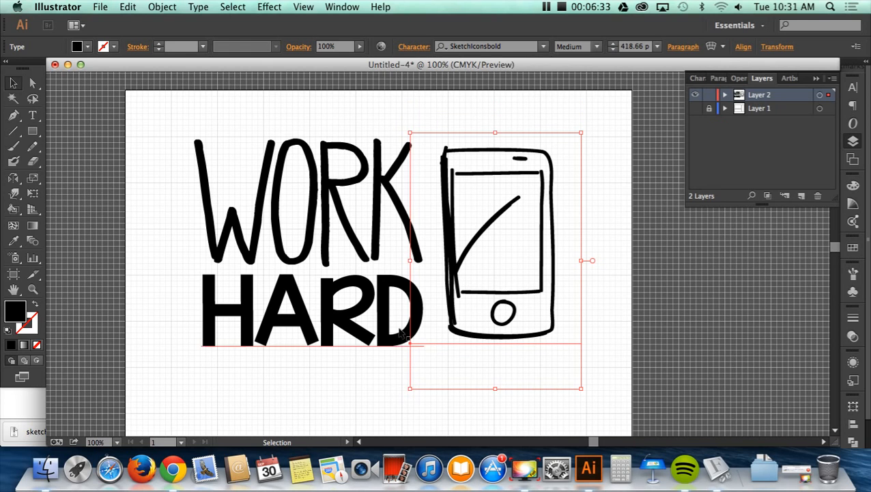
{"action": "left_click", "coordinate": [383, 404]}
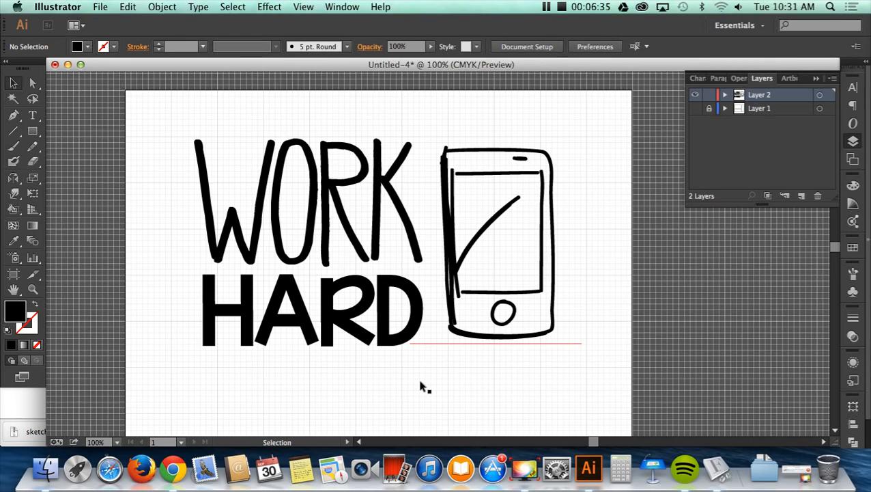
- Convert the phone icon text to outlines
{"action": "left_click", "coordinate": [511, 296]}
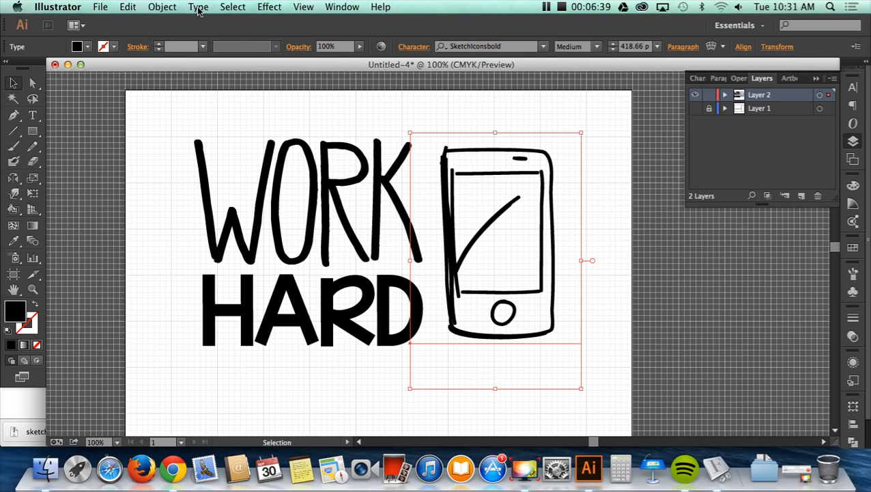
{"action": "left_click", "coordinate": [198, 8]}
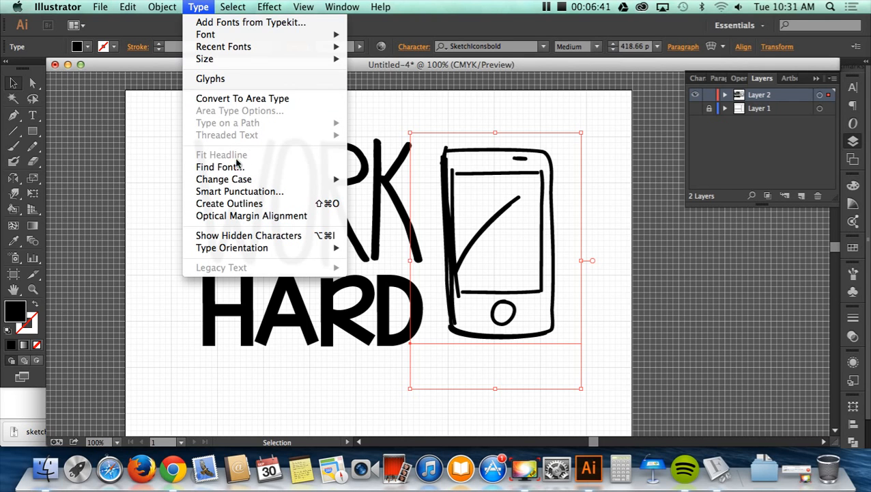
{"action": "left_click", "coordinate": [238, 200]}
{"action": "left_click", "coordinate": [477, 136]}
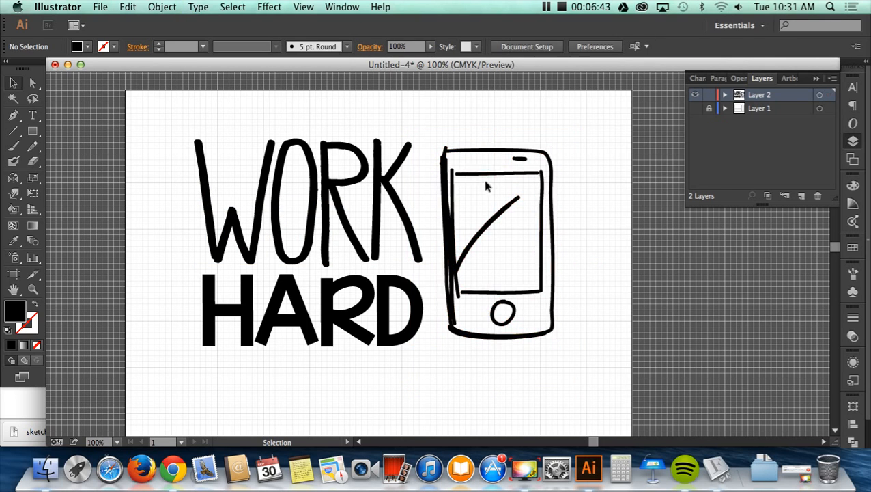
- Move the outlined phone slightly right, then nudge WORK and HARD right toward it to adjust the gap
{"action": "left_click_drag", "start_coordinate": [480, 181], "coordinate": [492, 176]}
{"action": "left_click_drag", "start_coordinate": [192, 133], "coordinate": [422, 313]}
{"action": "key", "text": "Right"}
{"action": "key", "text": "Right"}
{"action": "key", "text": "Right"}
{"action": "key", "text": "Right"}
{"action": "key", "text": "Right"}
{"action": "key", "text": "Right"}
{"action": "key", "text": "Right"}
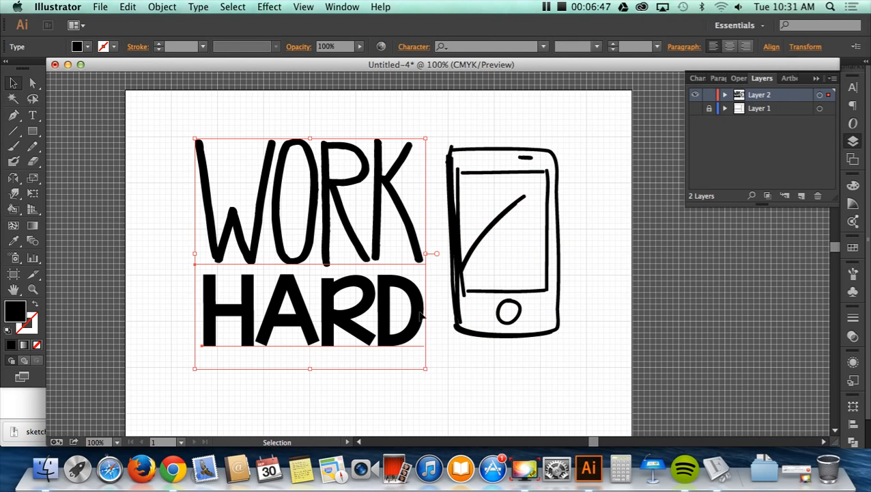
{"action": "left_click", "coordinate": [449, 321]}
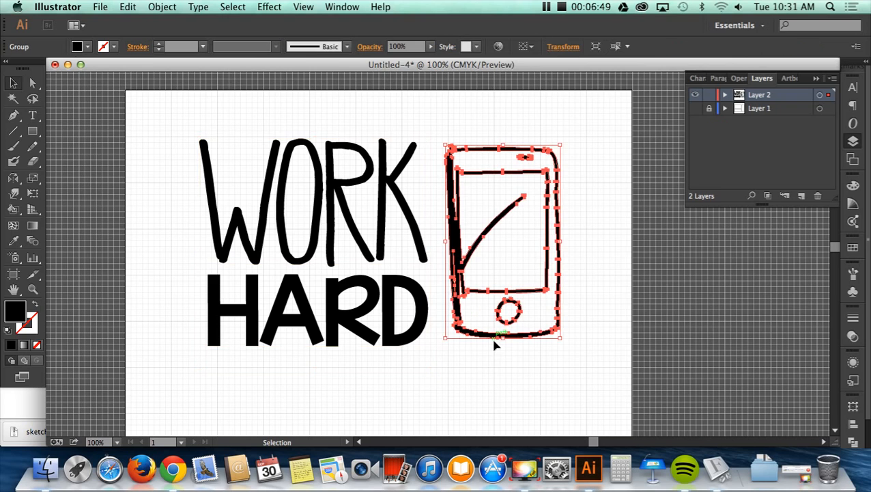
{"action": "left_click", "coordinate": [277, 113]}
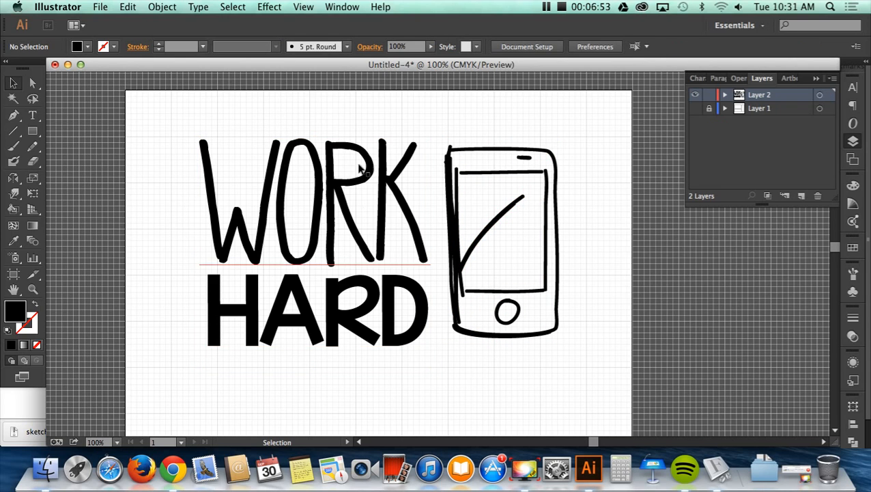
- Group WORK and HARD and move the group slightly right toward the phone
{"action": "left_click_drag", "start_coordinate": [293, 123], "coordinate": [346, 360]}
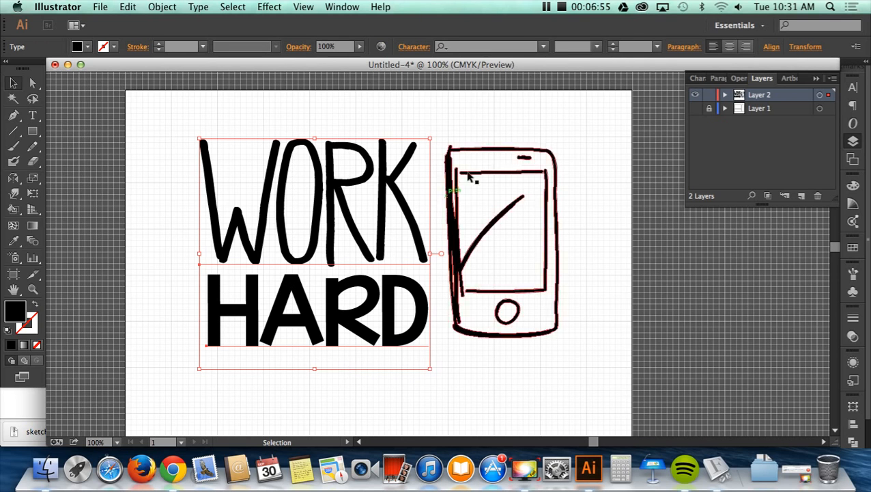
{"action": "left_click", "coordinate": [162, 7]}
{"action": "left_click", "coordinate": [180, 55]}
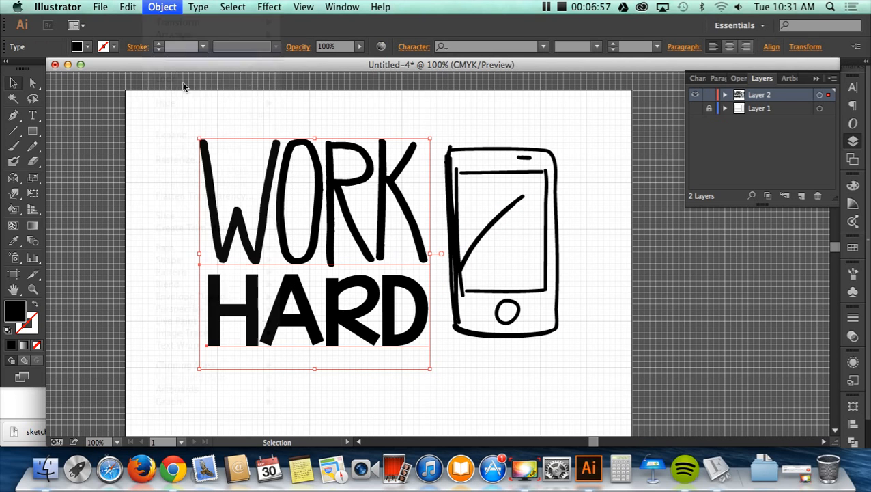
{"action": "mouse_move", "coordinate": [262, 221]}
{"action": "left_mouse_down"}
{"action": "mouse_move", "coordinate": [255, 213]}
{"action": "mouse_move", "coordinate": [269, 221]}
{"action": "left_mouse_up"}
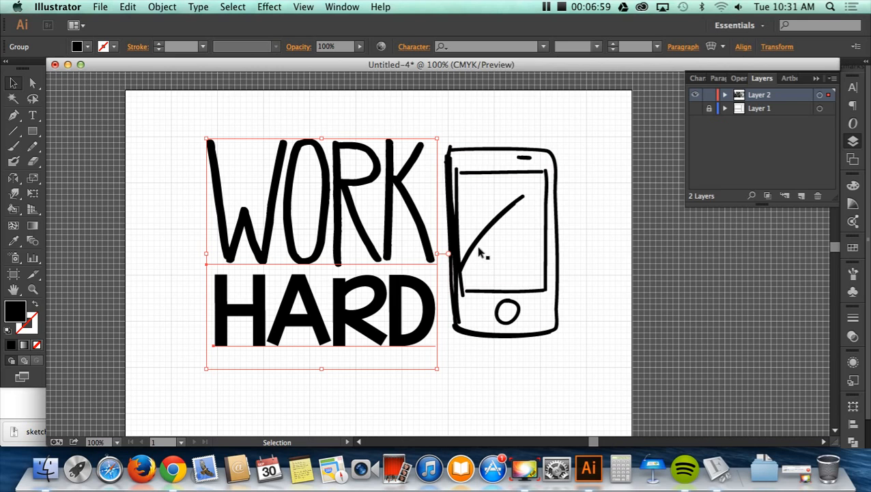
- Align the WORK HARD group and the phone icon on their vertical centers
{"action": "left_click", "coordinate": [450, 248], "text": "shift"}
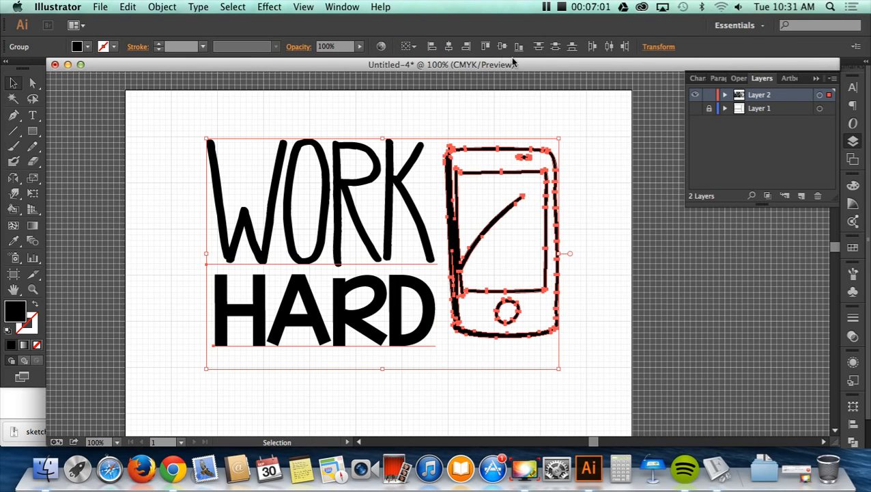
{"action": "left_click", "coordinate": [417, 52]}
{"action": "left_click", "coordinate": [424, 64]}
{"action": "left_click", "coordinate": [506, 53]}
{"action": "left_click", "coordinate": [577, 191]}
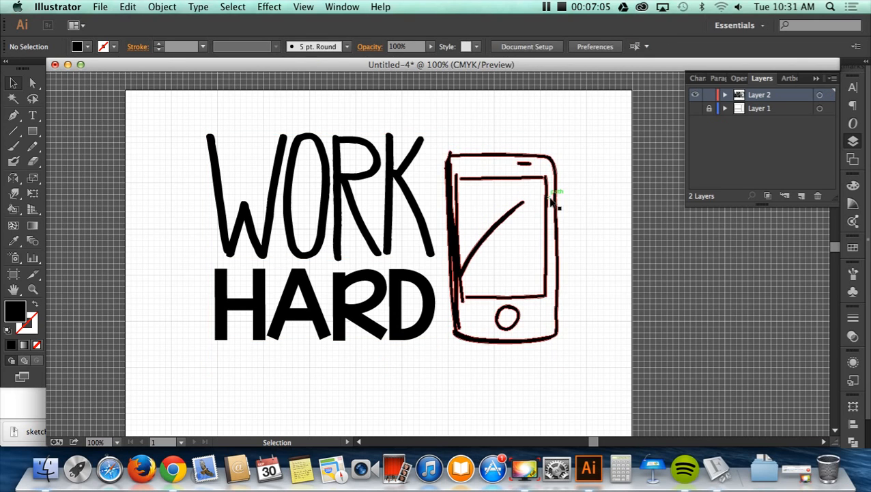
- Nudge the phone icon slightly up beside the grouped words
{"action": "left_click", "coordinate": [545, 192]}
{"action": "key", "text": "Up"}
{"action": "key", "text": "Up"}
{"action": "key", "text": "Up"}
{"action": "key", "text": "Up"}
{"action": "key", "text": "Up"}
{"action": "key", "text": "Up"}
{"action": "key", "text": "Up"}
{"action": "key", "text": "Up"}
{"action": "key", "text": "Up"}
{"action": "key", "text": "Up"}
{"action": "key", "text": "Up"}
{"action": "key", "text": "Up"}
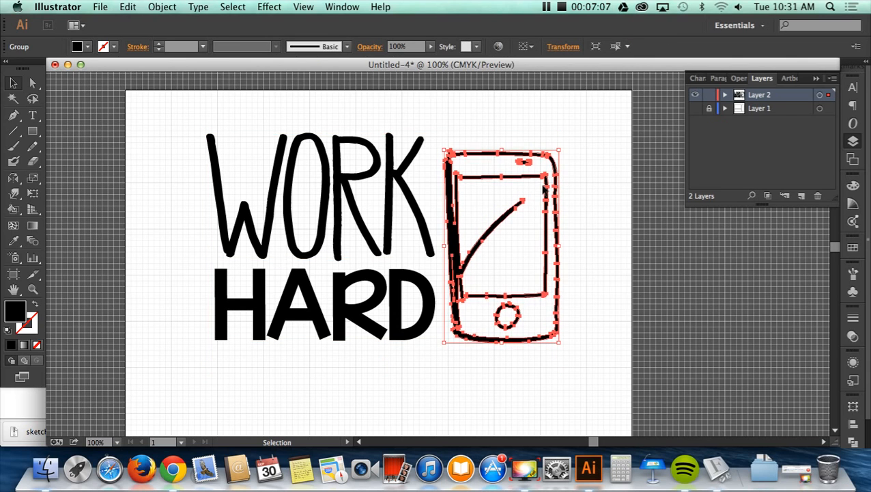
- Raise the phone icon a little further so it sits level beside WORK and HARD, and deselect it
{"action": "key", "text": "Up"}
{"action": "key", "text": "Up"}
{"action": "key", "text": "Up"}
{"action": "key", "text": "Up"}
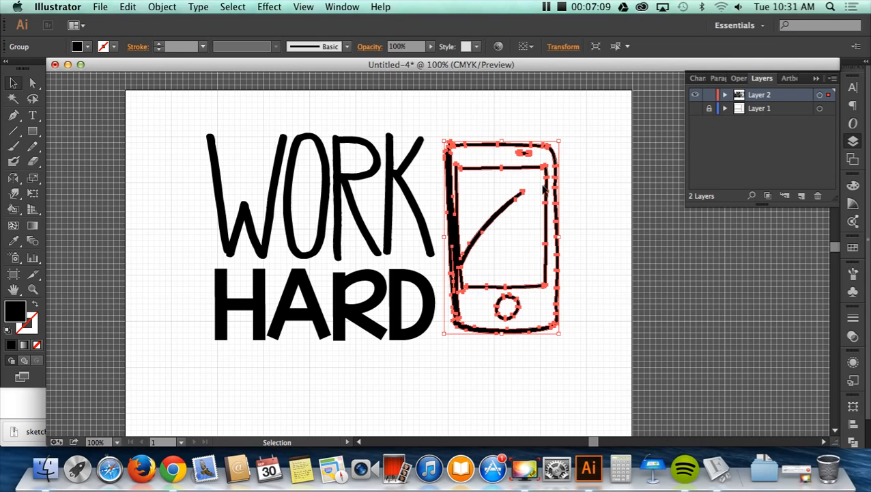
{"action": "left_click", "coordinate": [582, 214]}
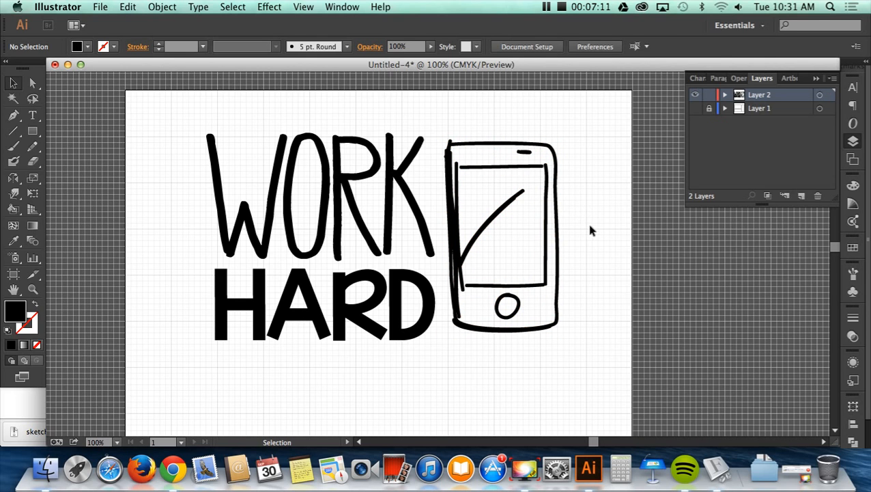
{"action": "scroll", "coordinate": [55, 245], "scroll_direction": "left", "scroll_amount": 5}
{"action": "key", "text": "super+a"}
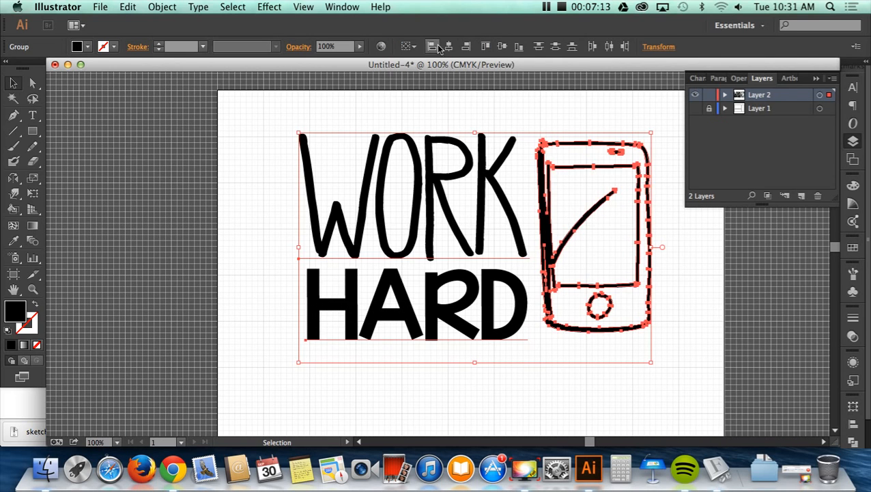
{"action": "left_click", "coordinate": [409, 47]}
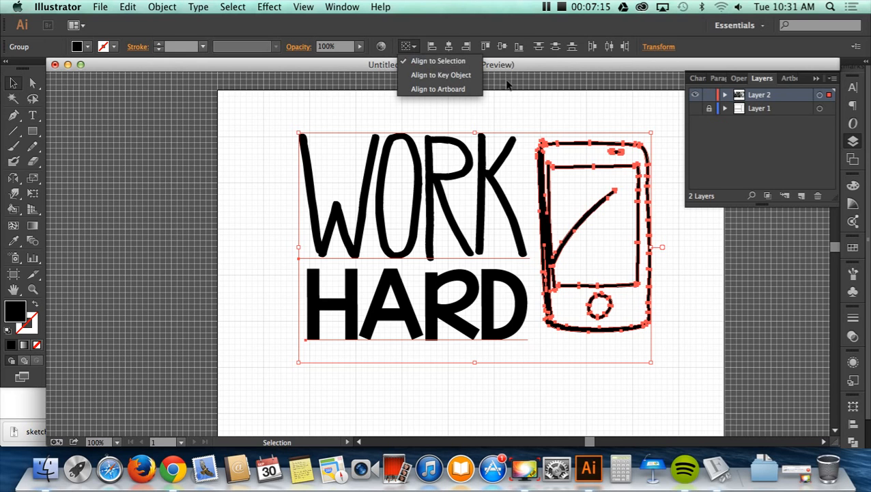
{"action": "left_click", "coordinate": [517, 93]}
{"action": "left_click", "coordinate": [167, 9]}
{"action": "left_click", "coordinate": [379, 133]}
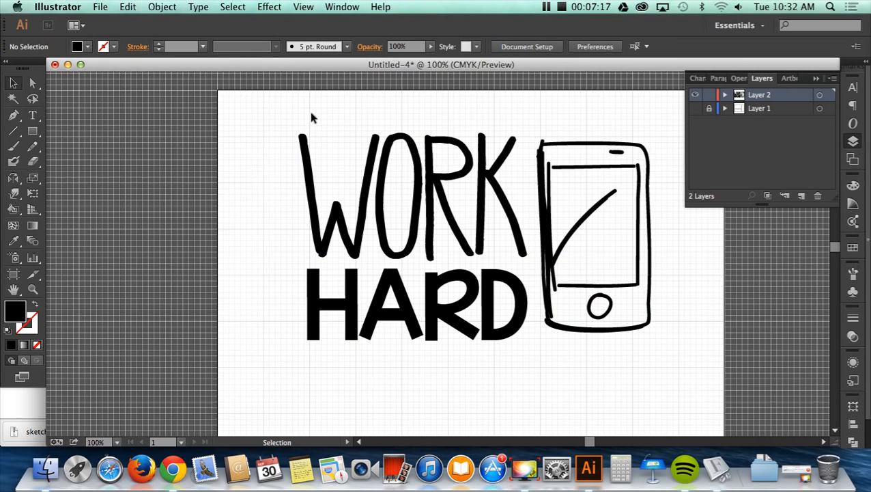
- Select the WORK HARD words together with the phone icon and combine them into a single group
{"action": "left_click_drag", "start_coordinate": [298, 112], "coordinate": [632, 313]}
{"action": "left_click", "coordinate": [161, 8]}
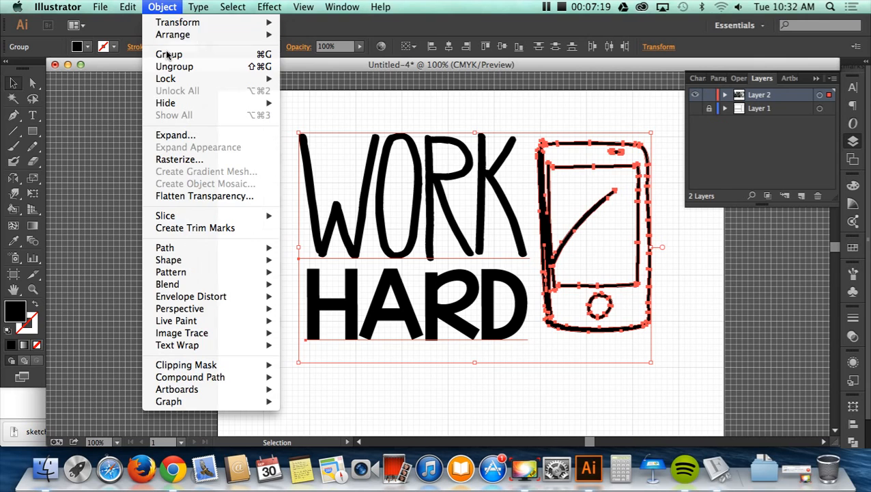
{"action": "left_click", "coordinate": [174, 66]}
{"action": "left_click", "coordinate": [163, 8]}
{"action": "left_click", "coordinate": [170, 55]}
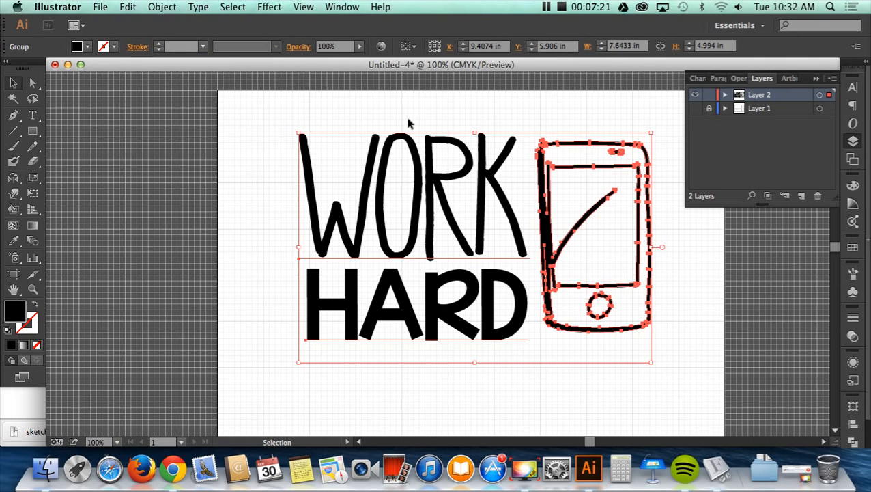
- Align the combined words and phone group to the artboard on its horizontal center, and deselect it
{"action": "left_click", "coordinate": [383, 125]}
{"action": "left_click", "coordinate": [396, 136]}
{"action": "left_click", "coordinate": [409, 46]}
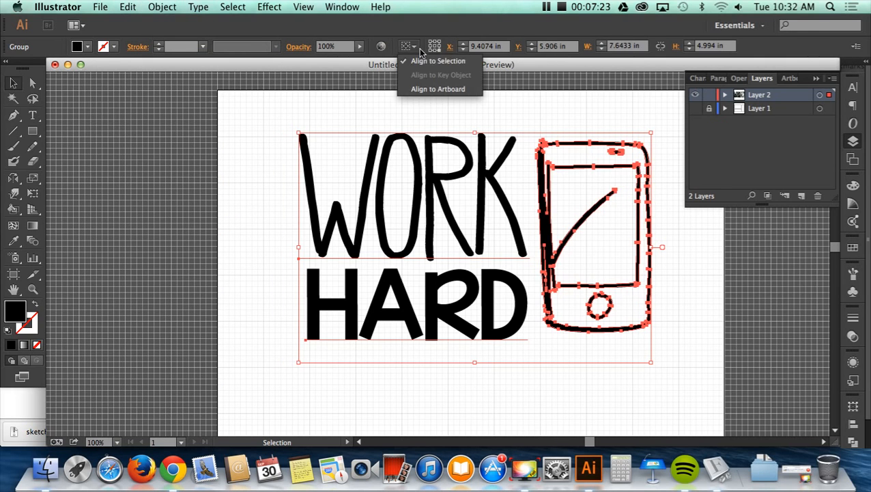
{"action": "left_click", "coordinate": [424, 90]}
{"action": "left_click", "coordinate": [449, 47]}
{"action": "left_click", "coordinate": [455, 120]}
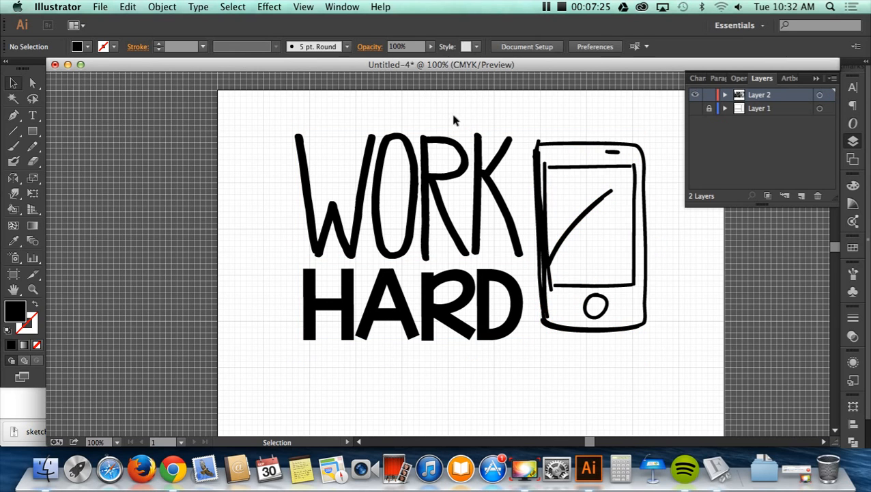
- Move the combined words and phone group slightly straight down on the artboard
{"action": "scroll", "coordinate": [422, 228], "scroll_direction": "right", "scroll_amount": 5}
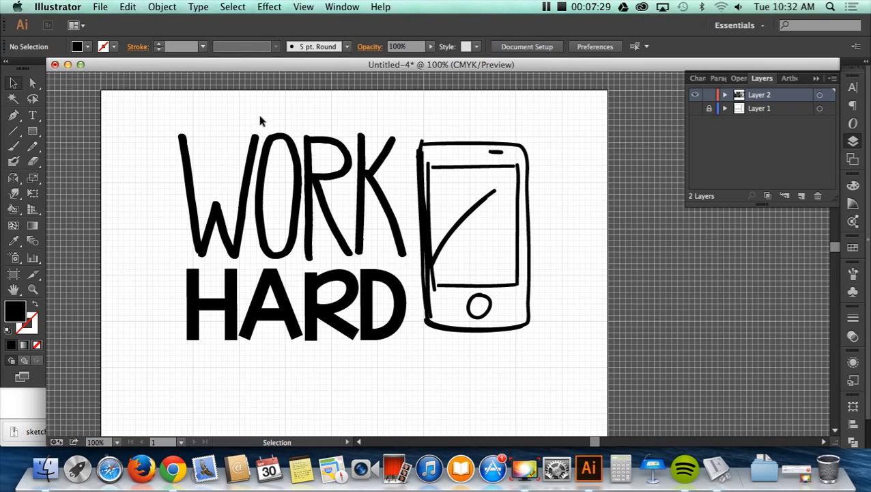
{"action": "scroll", "coordinate": [347, 194], "scroll_direction": "down", "scroll_amount": 3}
{"action": "left_click_drag", "start_coordinate": [346, 195], "coordinate": [344, 220]}
{"action": "scroll", "coordinate": [330, 258], "scroll_direction": "down", "scroll_amount": 10}
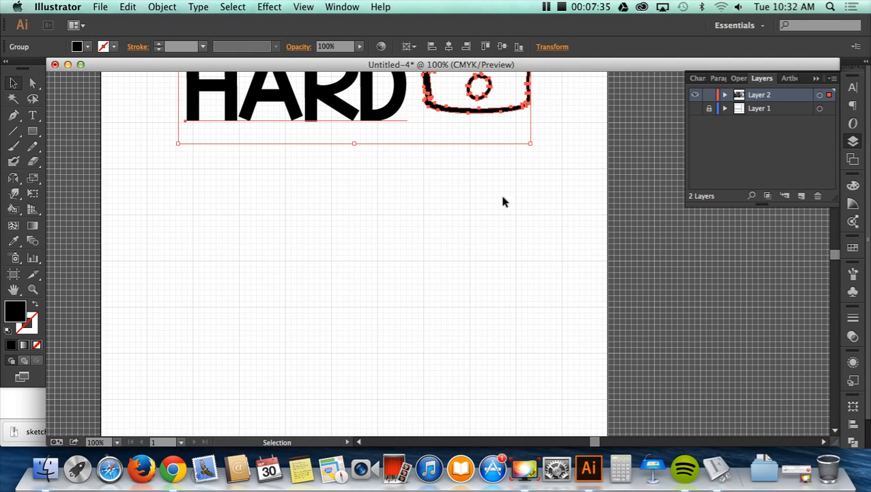
{"action": "scroll", "coordinate": [501, 221], "scroll_direction": "up", "scroll_amount": 12}
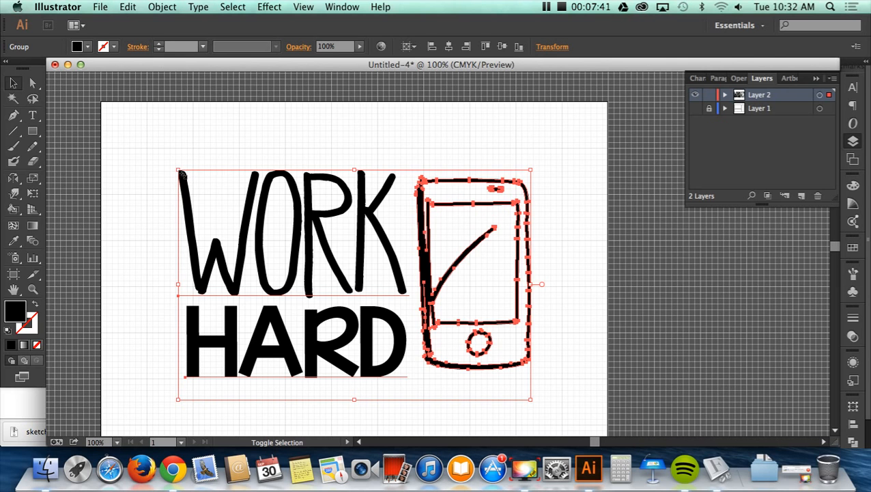
- Scale the combined group down slightly in proportion and shift it left to sit near the artboard's horizontal middle
{"action": "left_click_drag", "start_coordinate": [179, 170], "coordinate": [201, 184]}
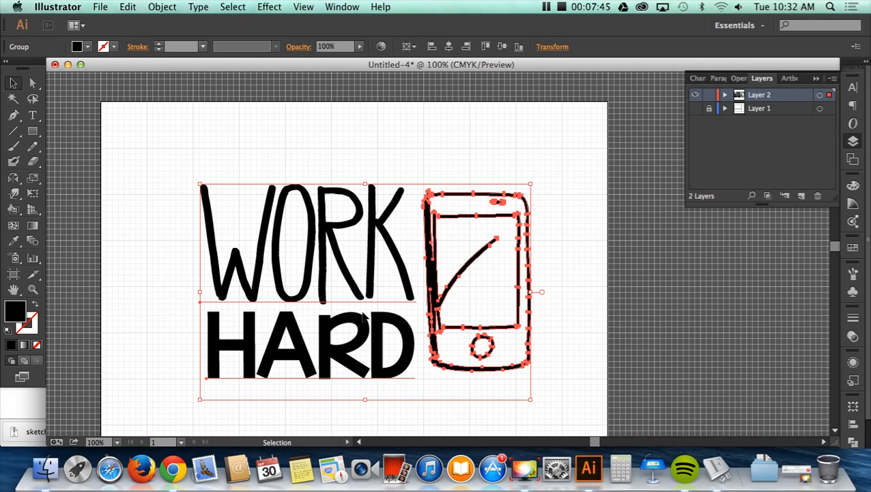
{"action": "left_click_drag", "start_coordinate": [363, 315], "coordinate": [347, 315]}
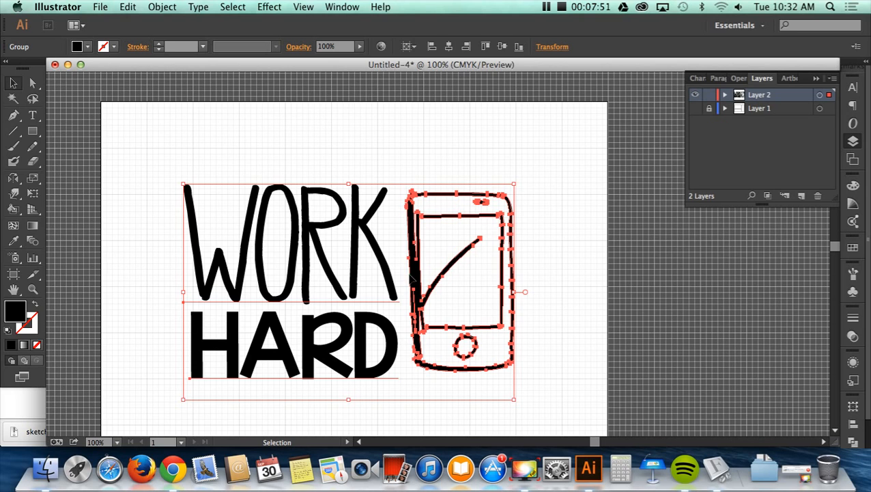
{"action": "left_click_drag", "start_coordinate": [523, 298], "coordinate": [534, 298]}
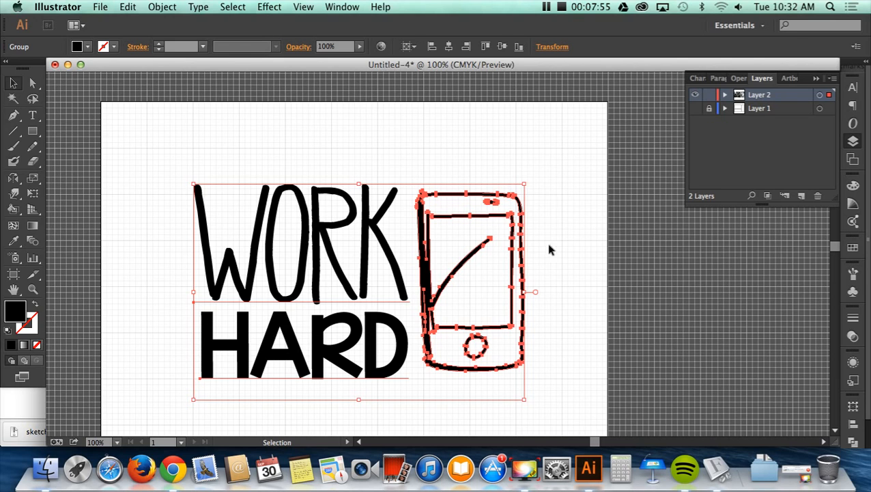